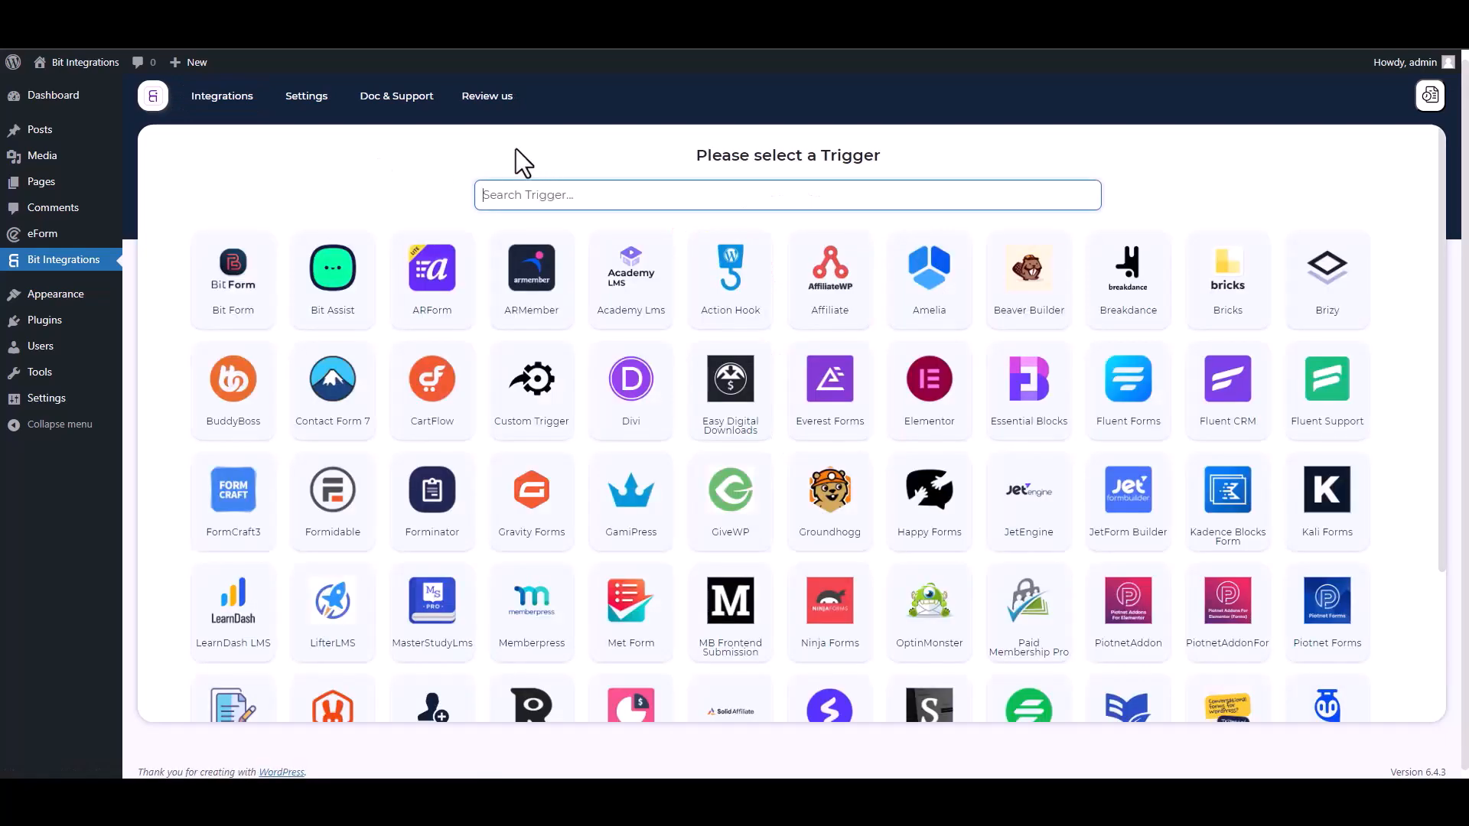
Step: Choose eForm as the trigger, select the Bit Integrations form, and continue to the action selection
text(ef)
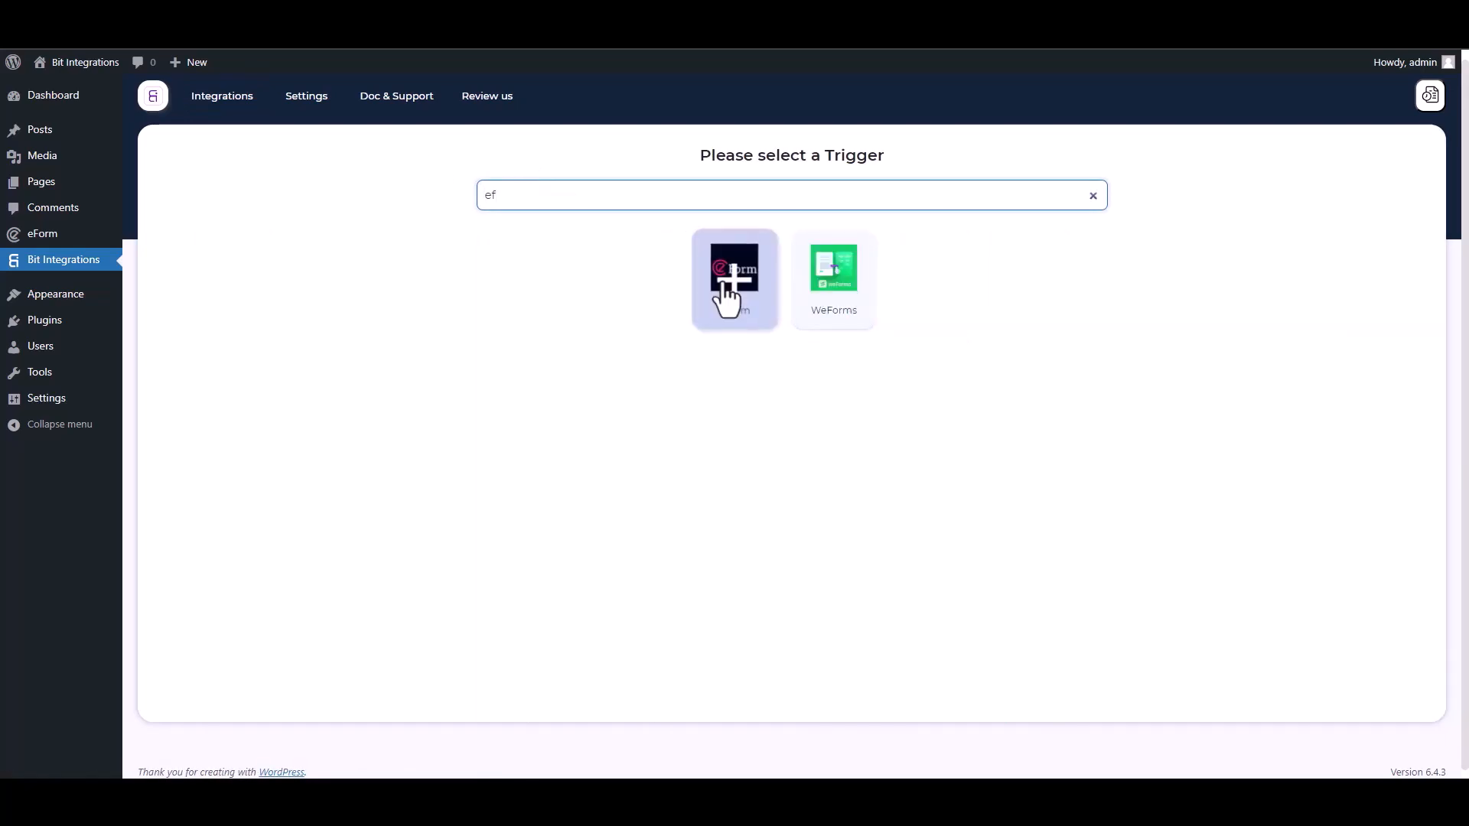
click(725, 284)
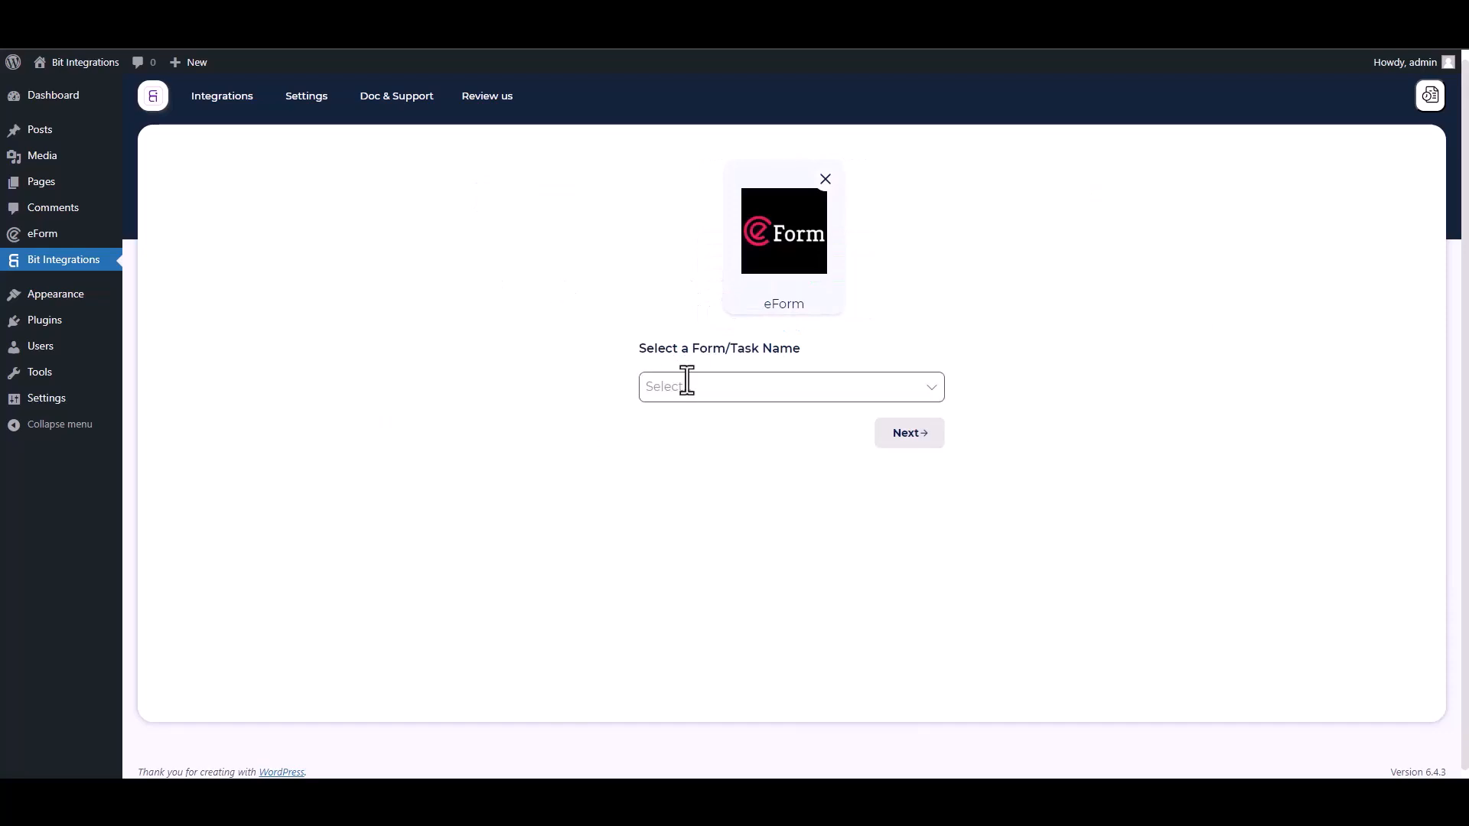
click(686, 386)
click(686, 420)
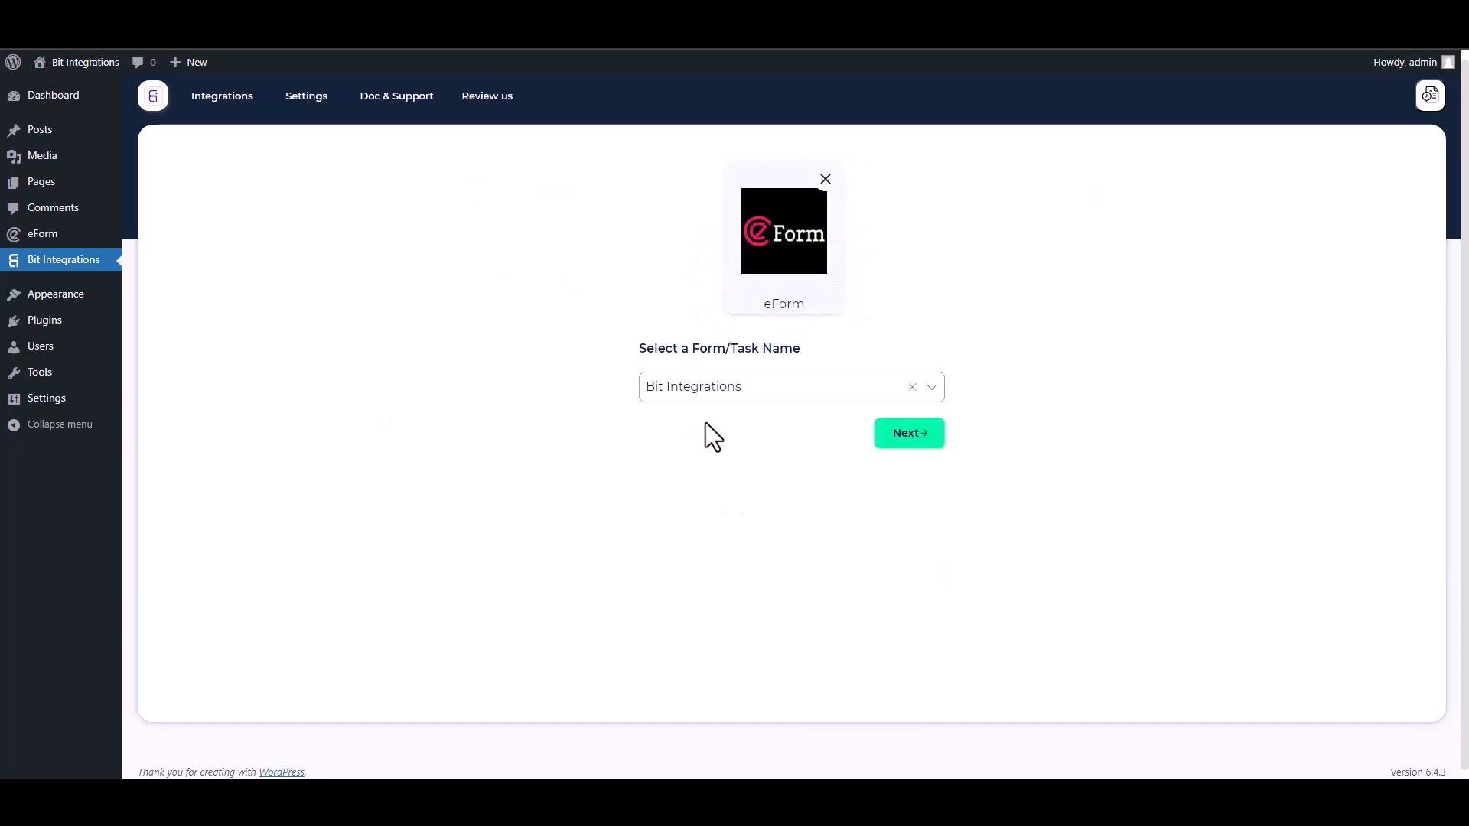
click(897, 435)
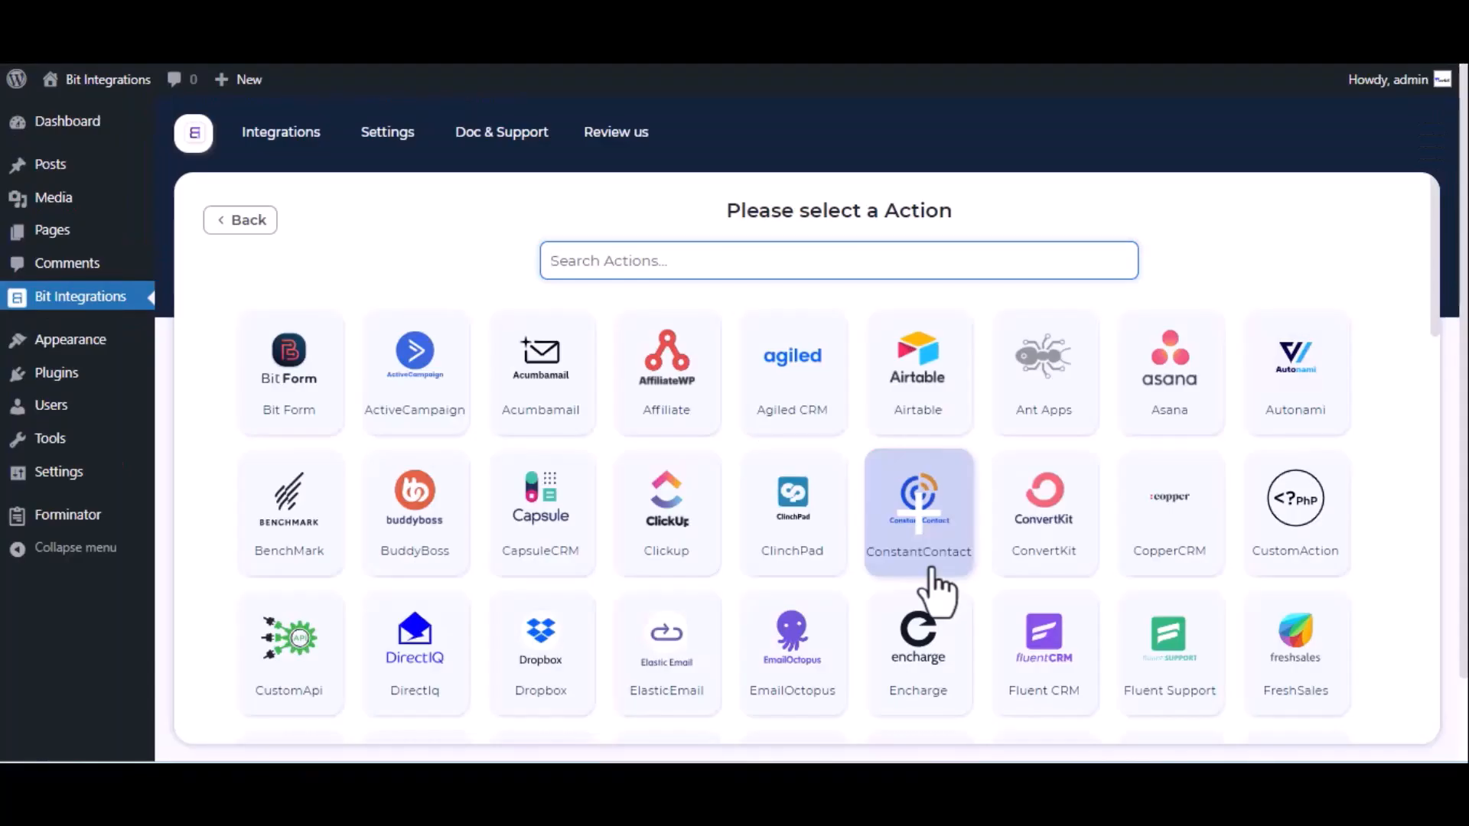
Step: Find Notion among the available actions and select it for the integration
text(notion)
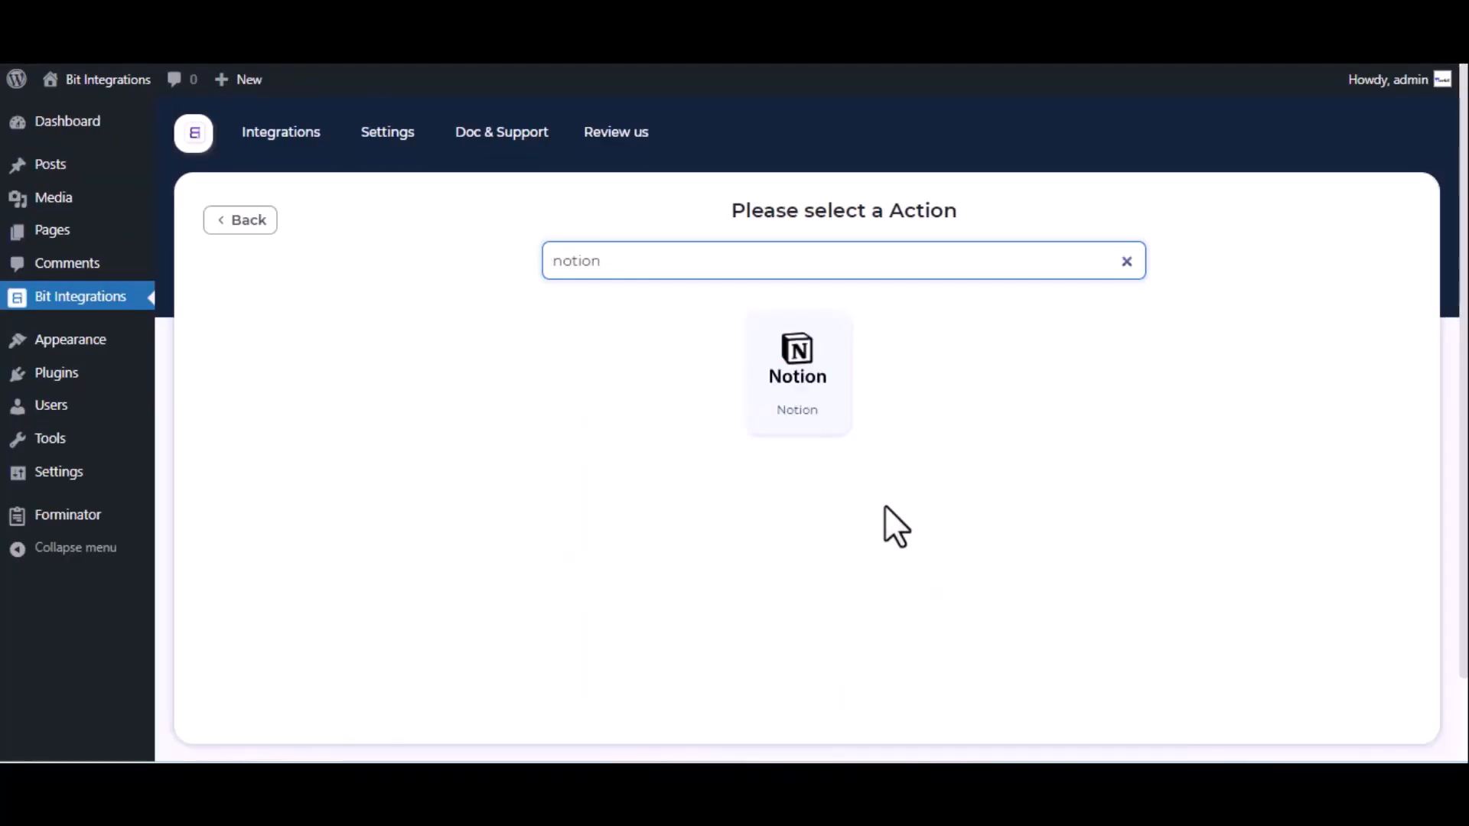
click(810, 371)
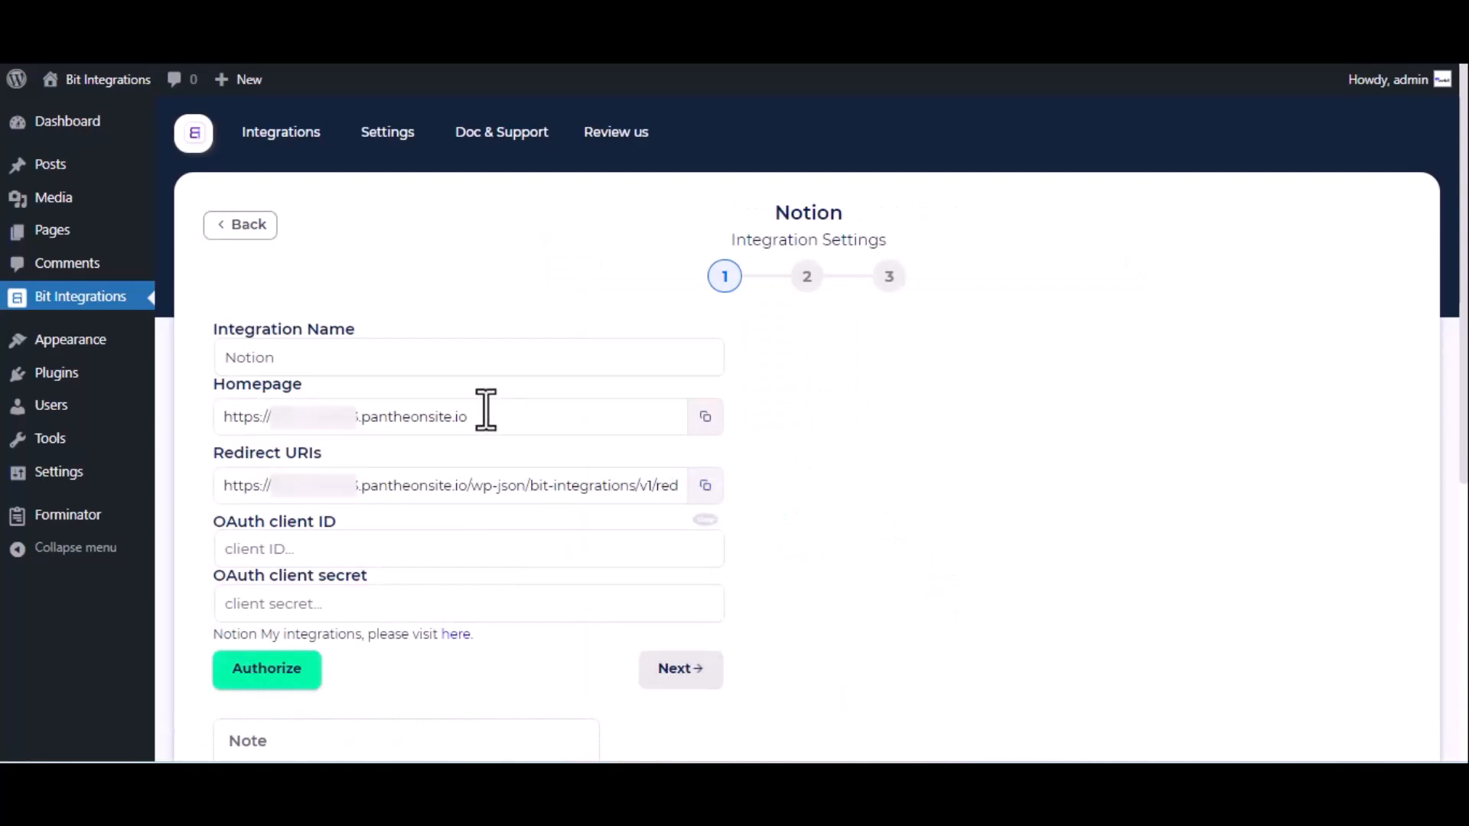
click(302, 357)
click(246, 549)
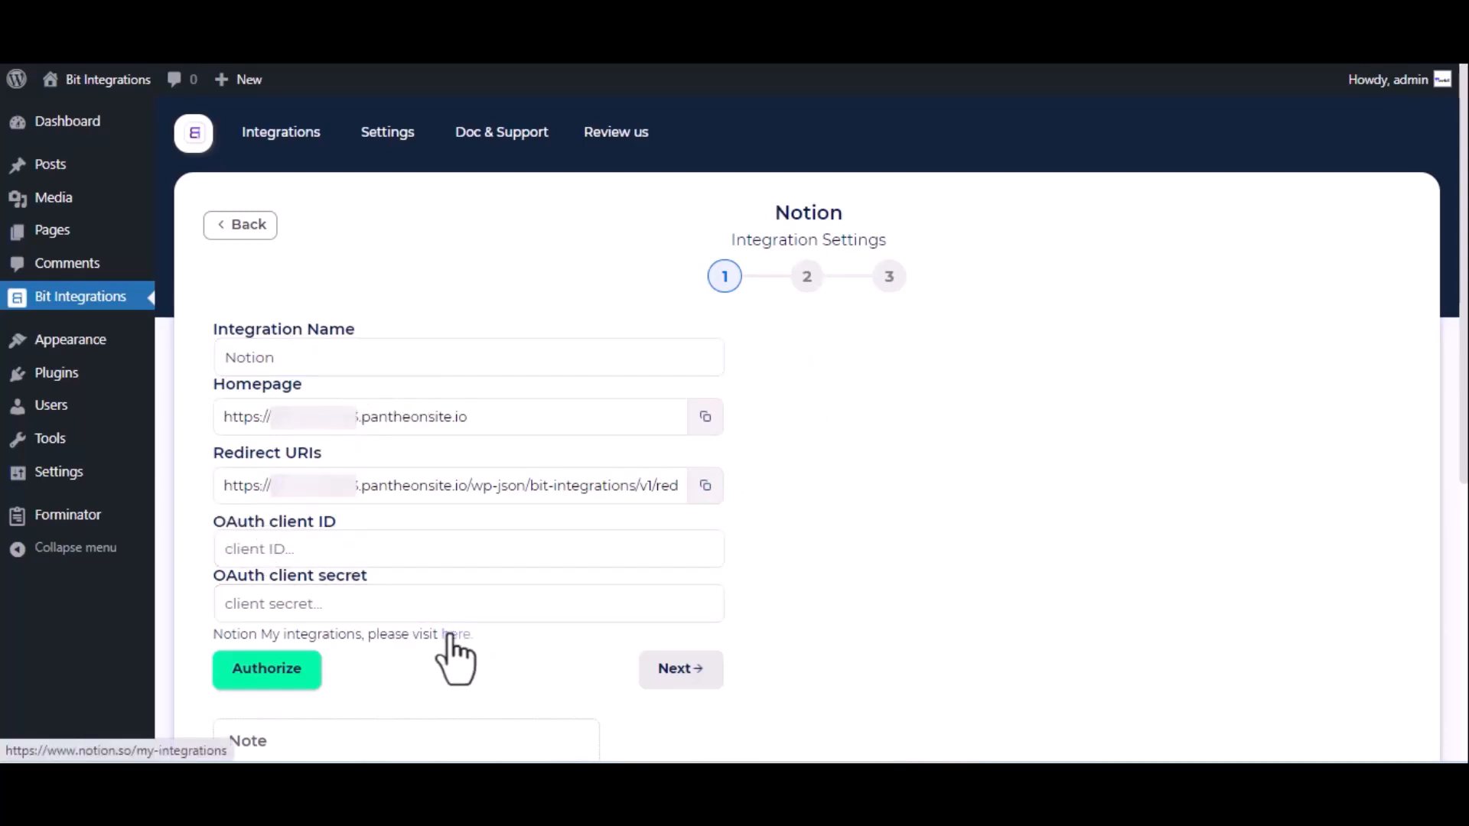
Step: Go to Notion's My integrations page and create a new integration named "For Bit Integrations"
click(450, 635)
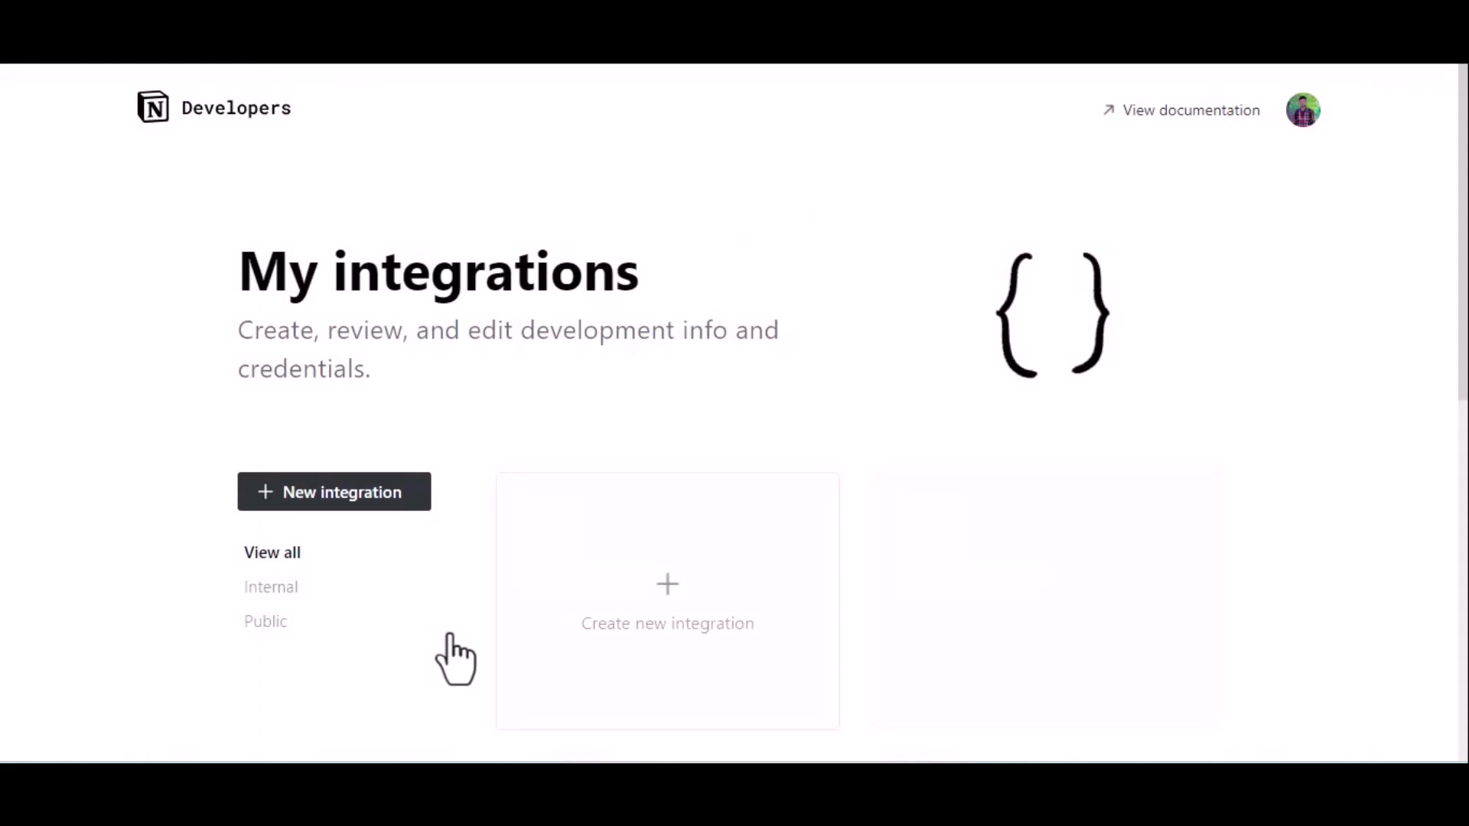
click(645, 608)
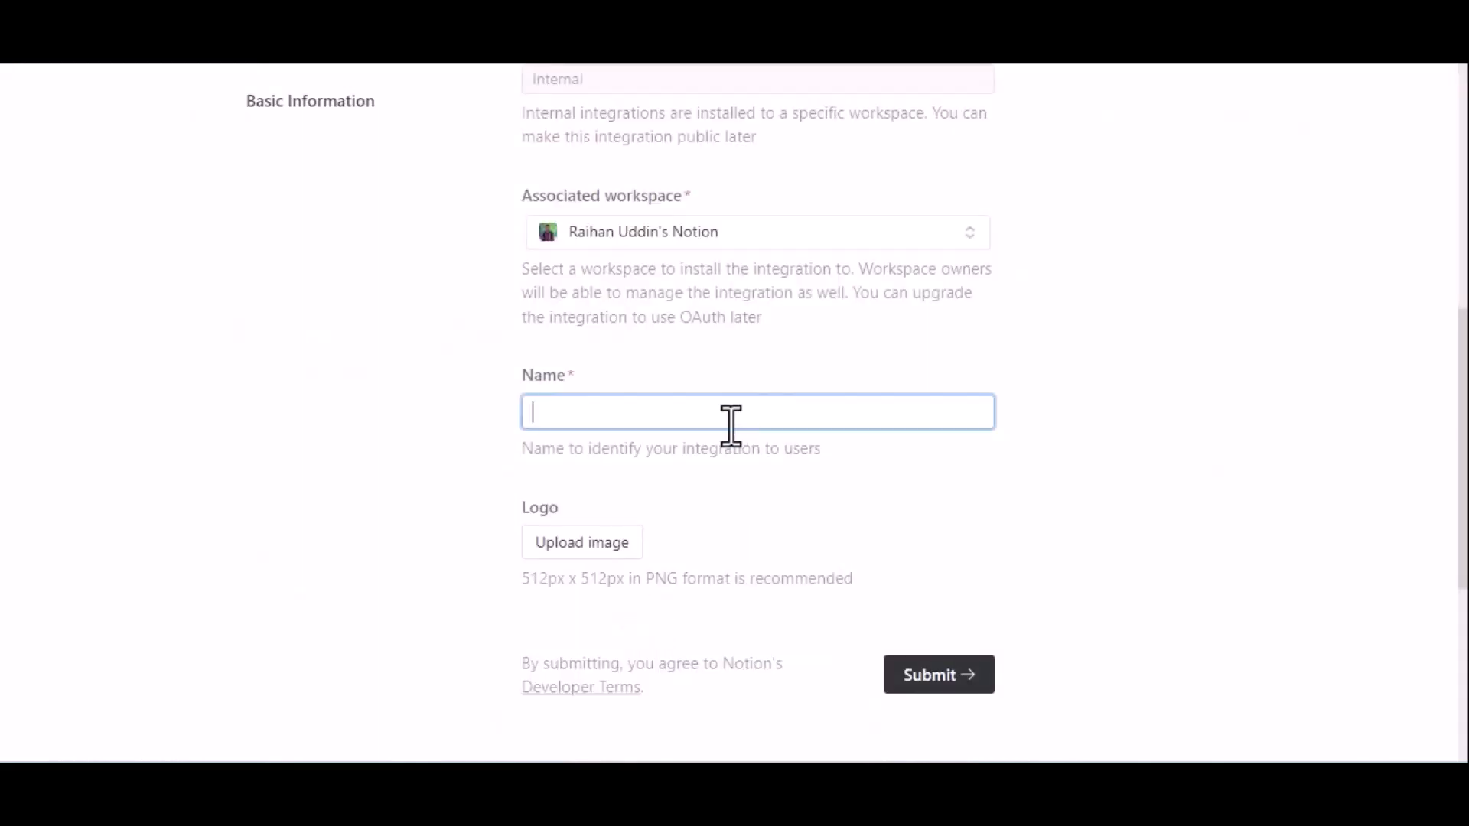
text(For Bit Integrations)
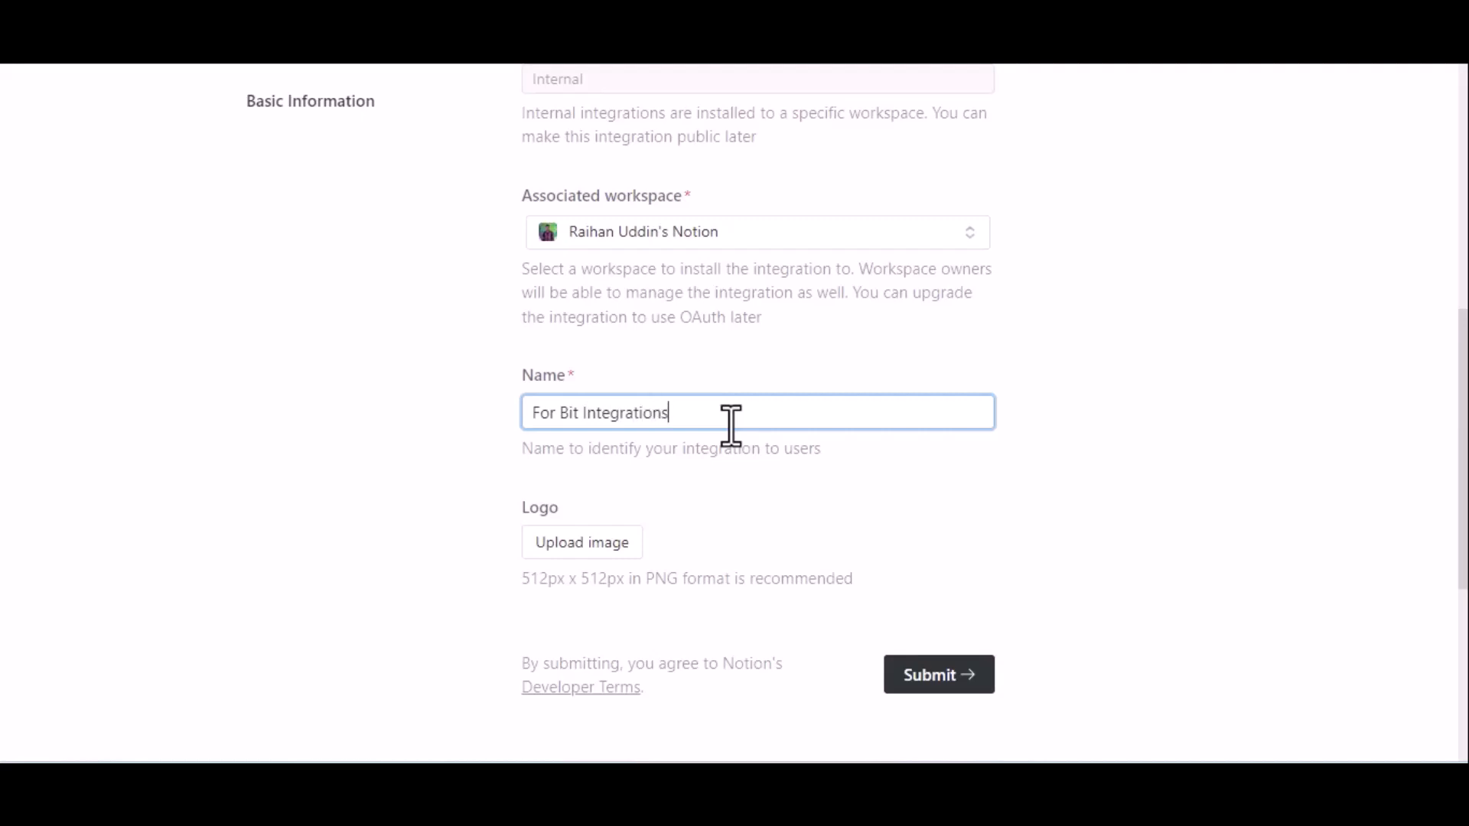
scroll(730, 425, down, 2)
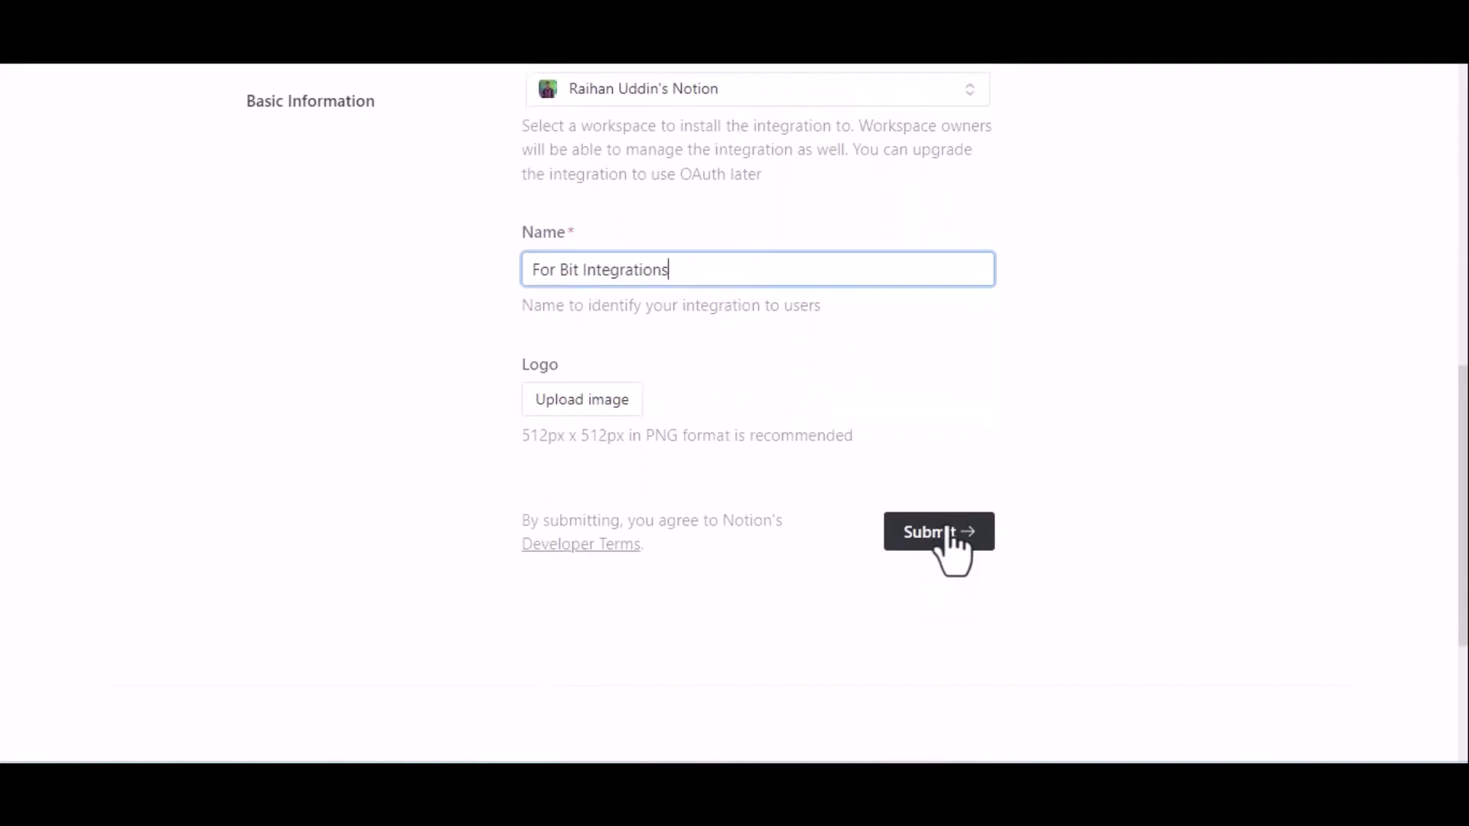
click(950, 530)
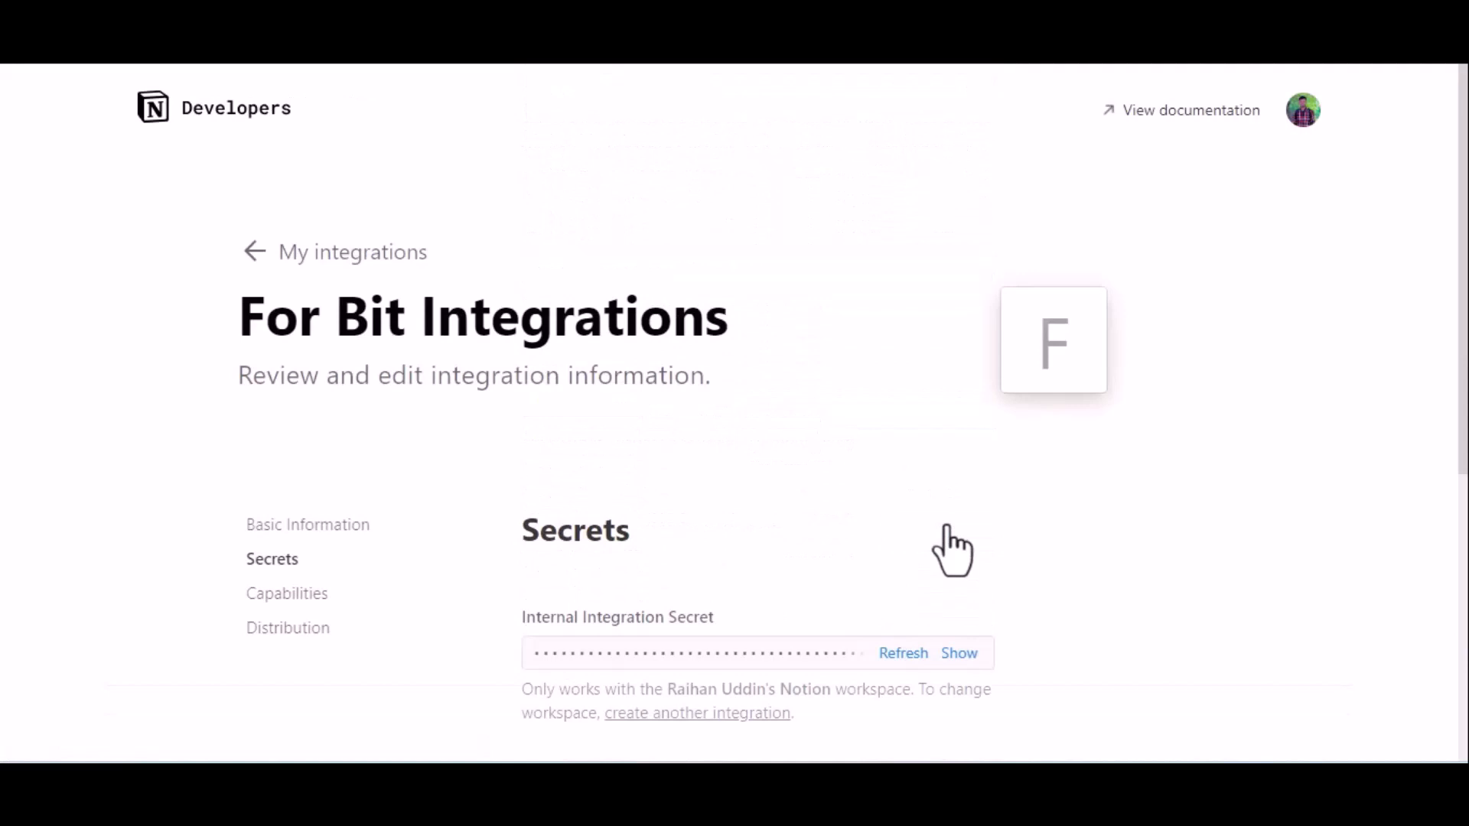
Step: Make the new Notion integration public in its distribution settings
click(284, 632)
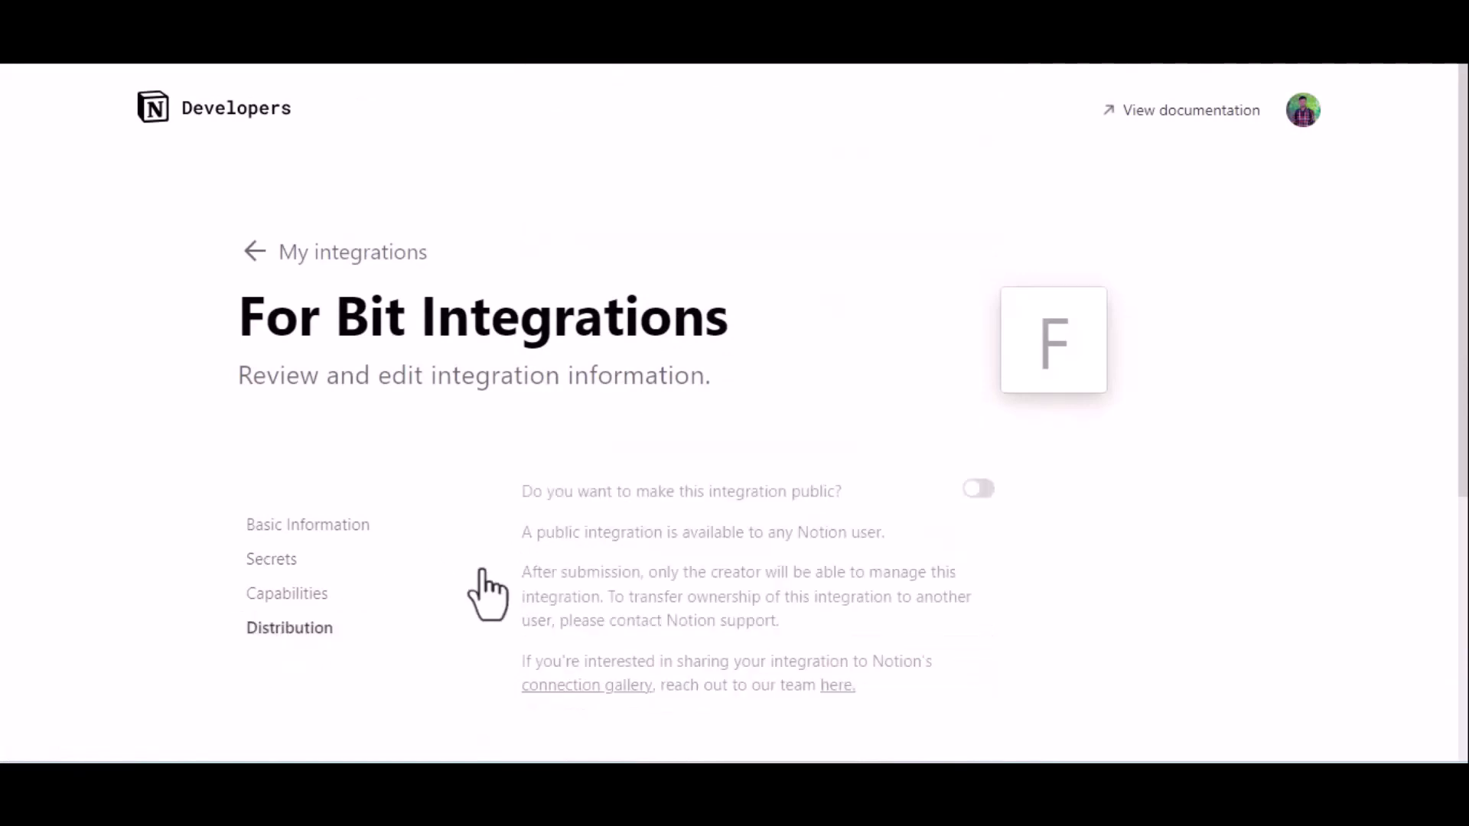
click(979, 490)
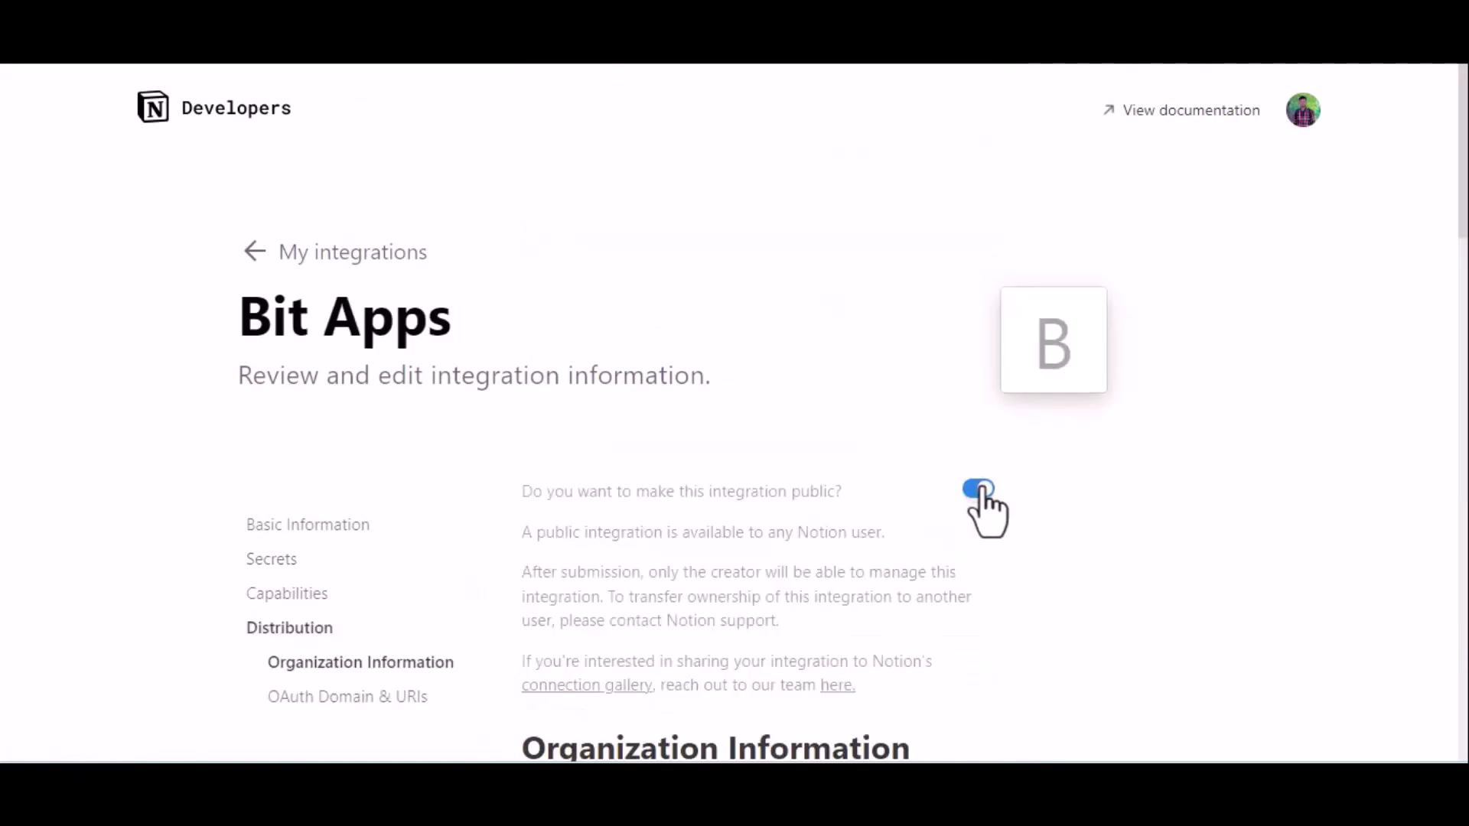
scroll(986, 509, down, 8)
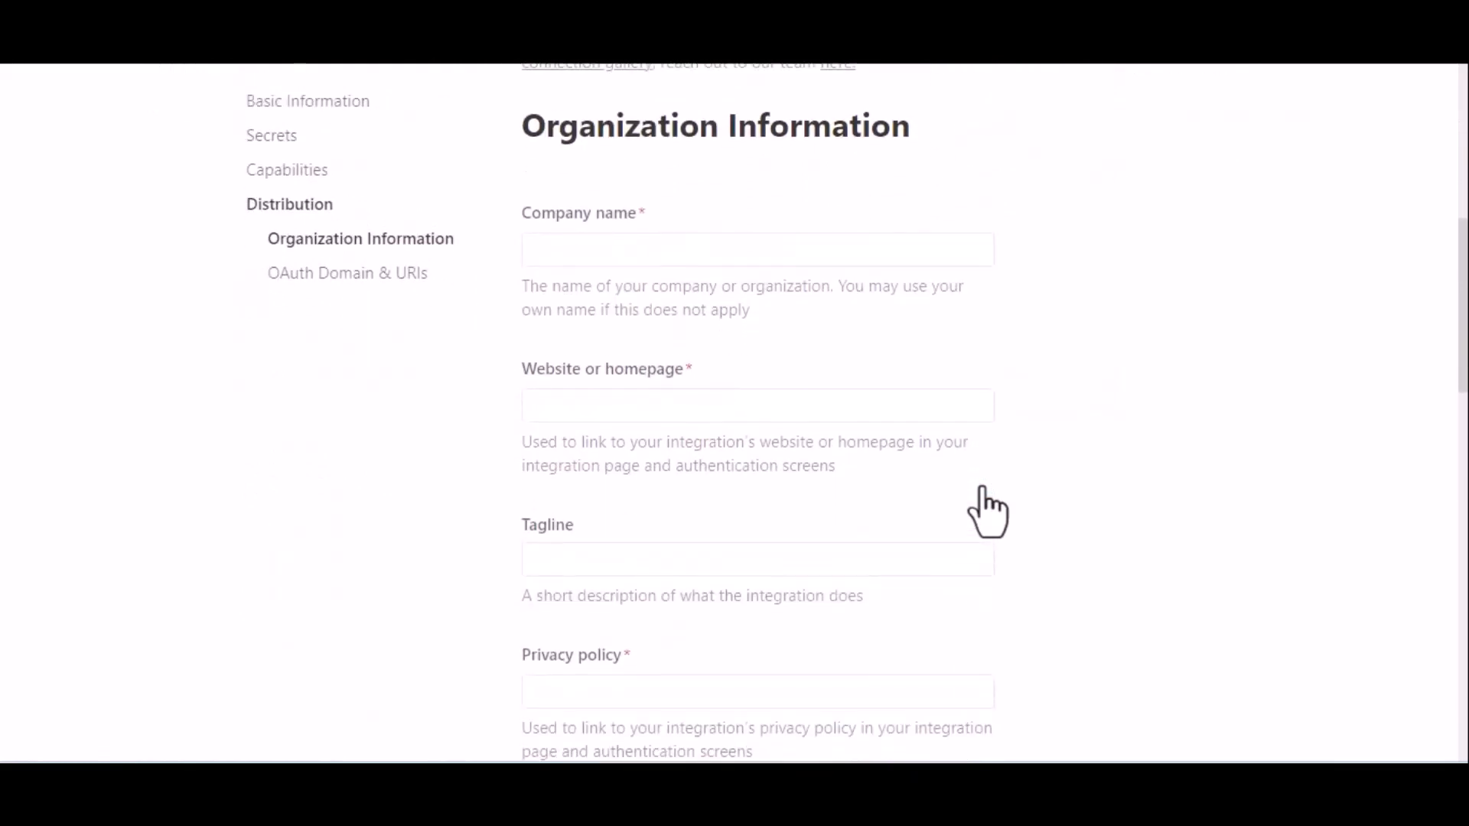
click(681, 239)
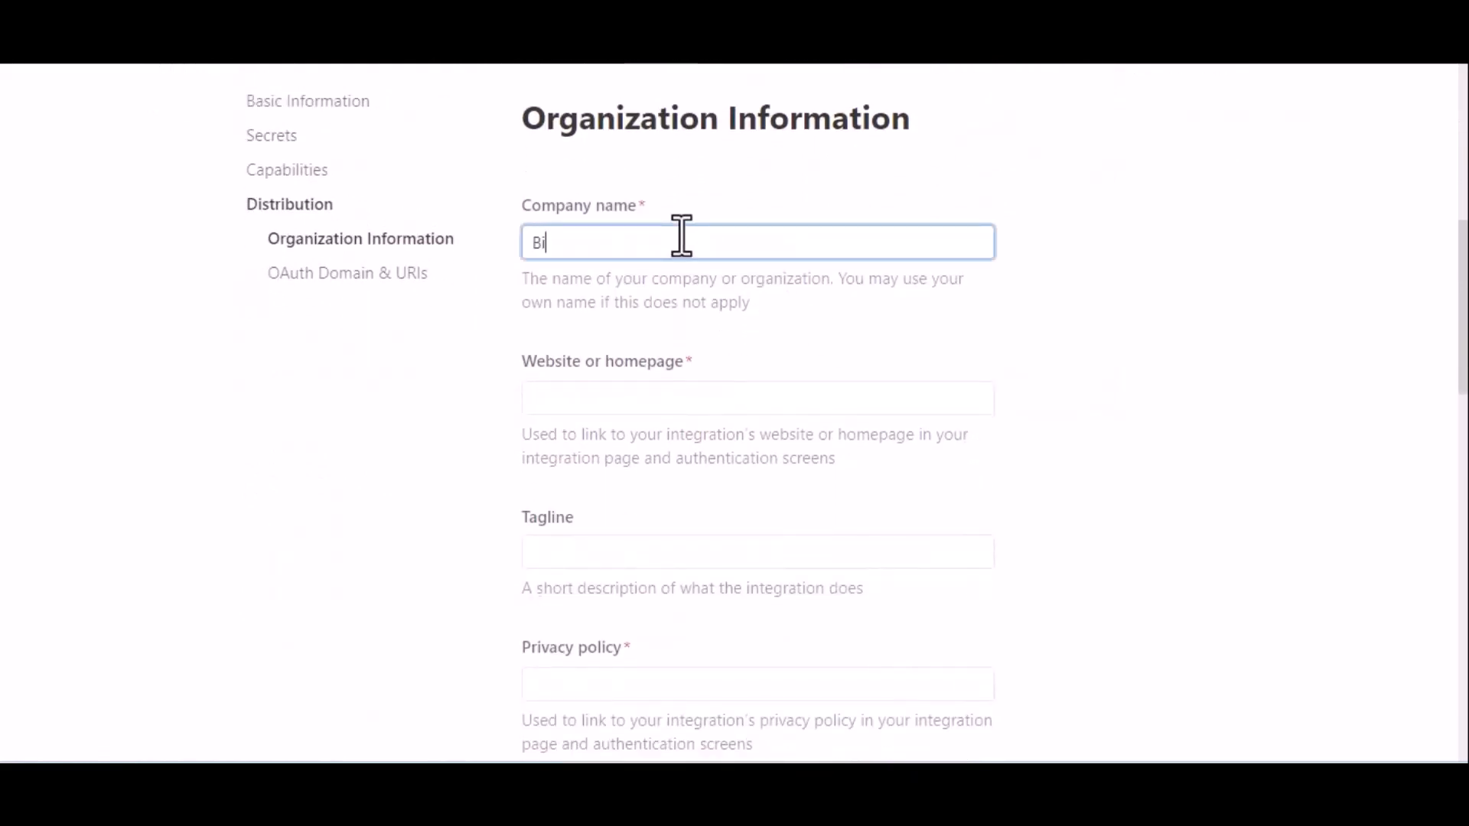
text(Bit Apps)
key(BackSpace)
click(614, 395)
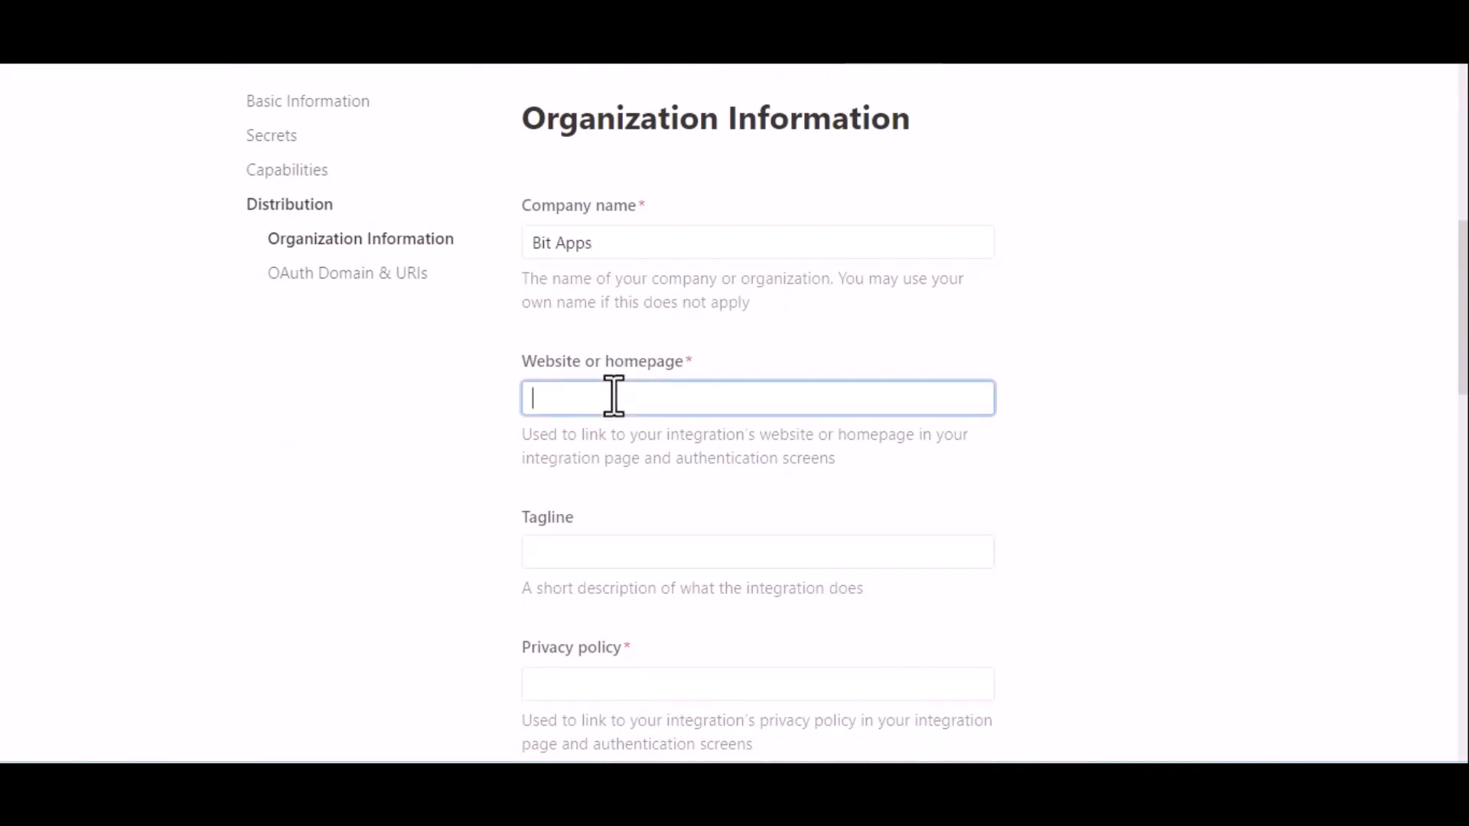
key(super+v)
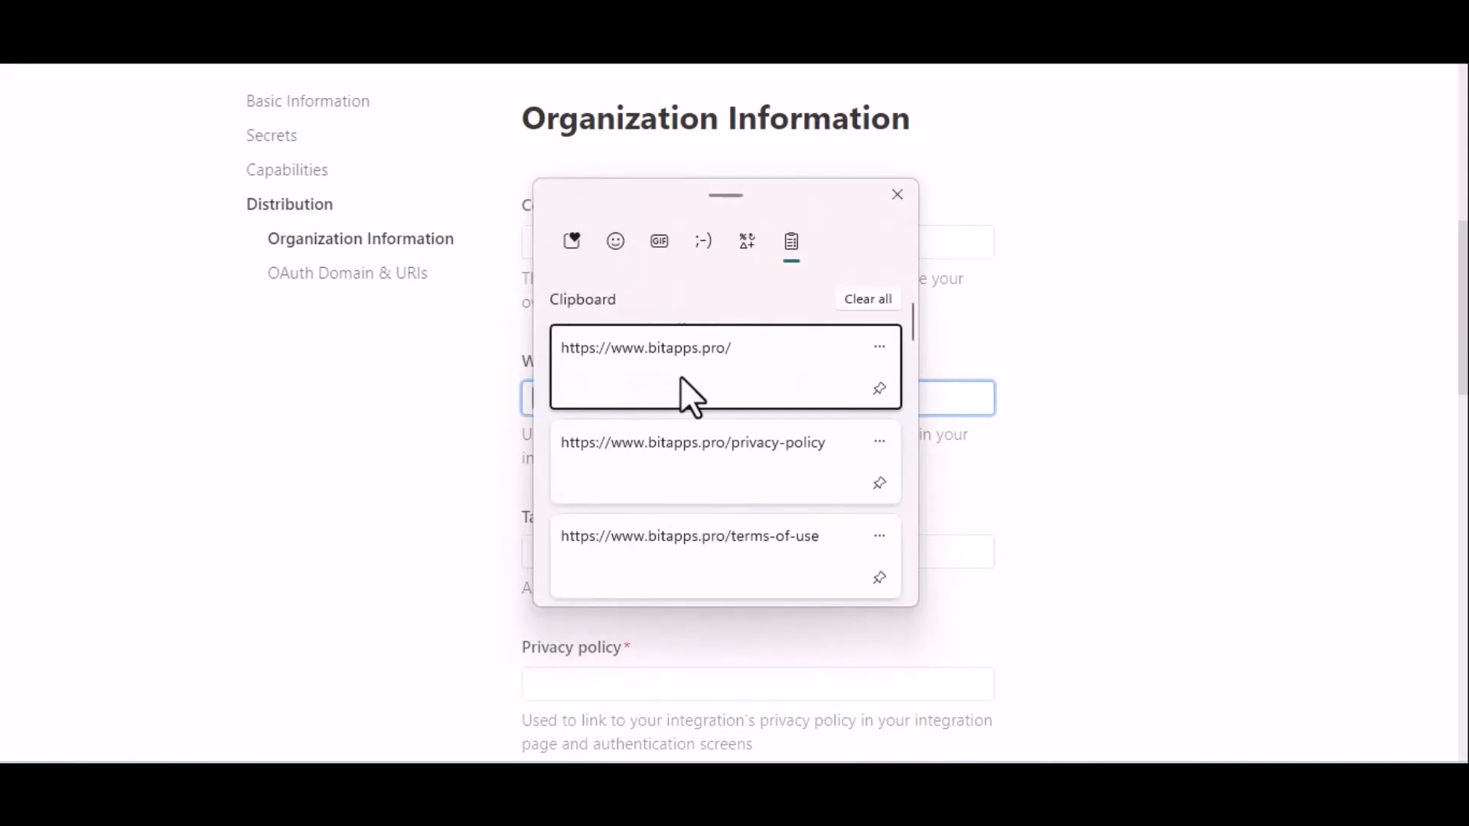
click(681, 375)
scroll(831, 524, down, 2)
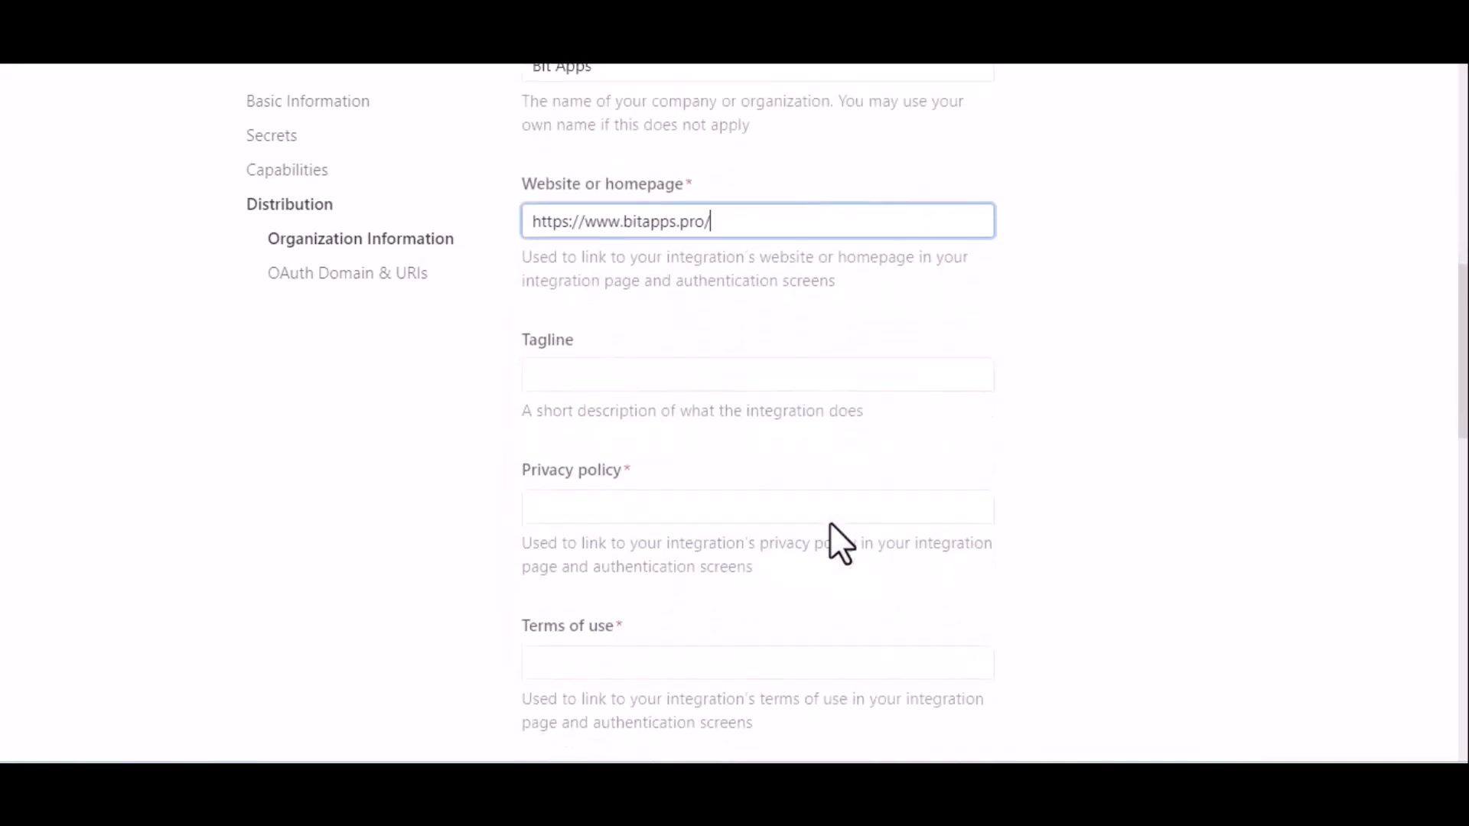
scroll(829, 522, down, 1)
click(695, 407)
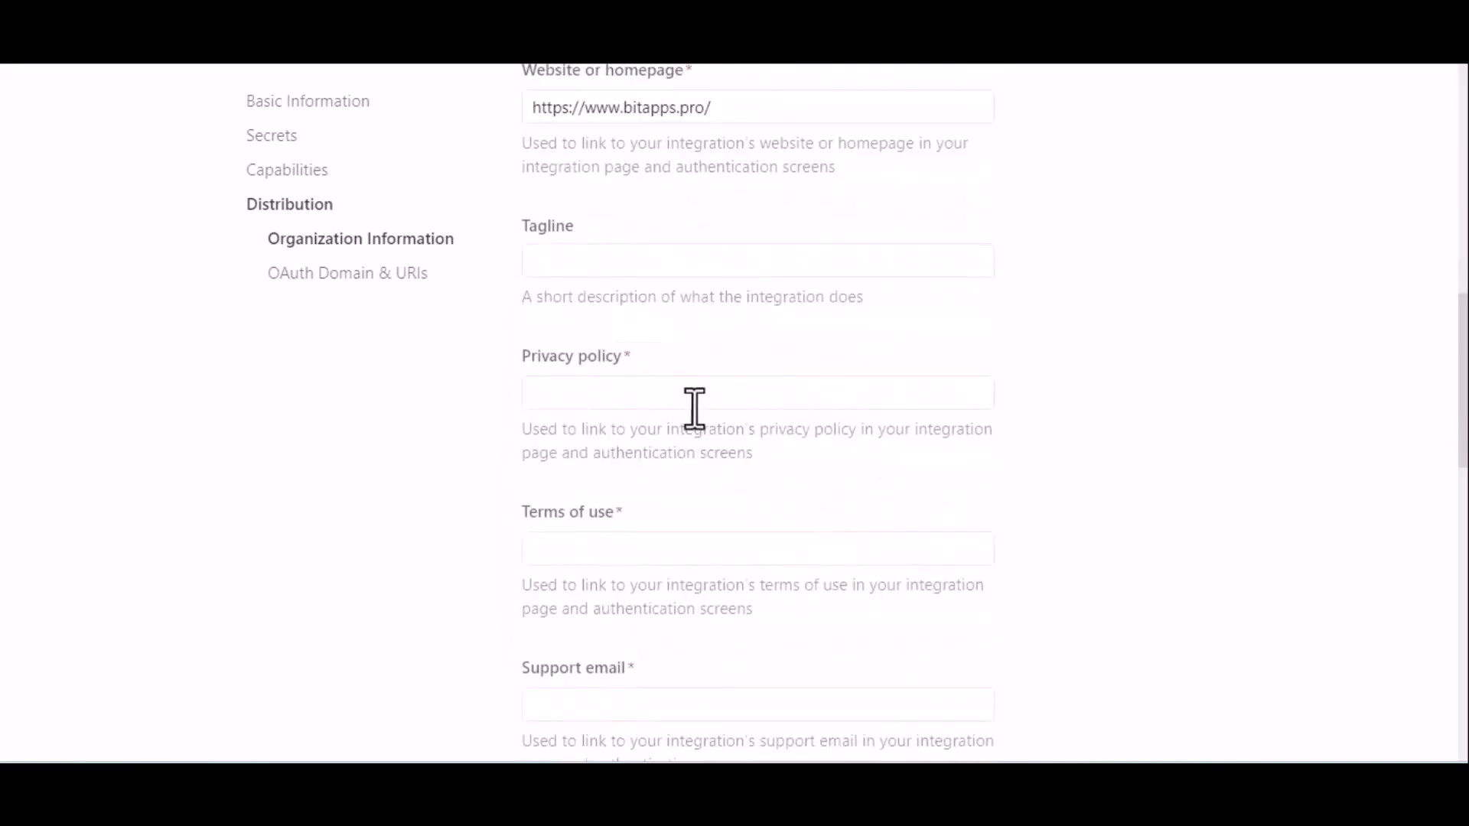
click(640, 387)
key(super+v)
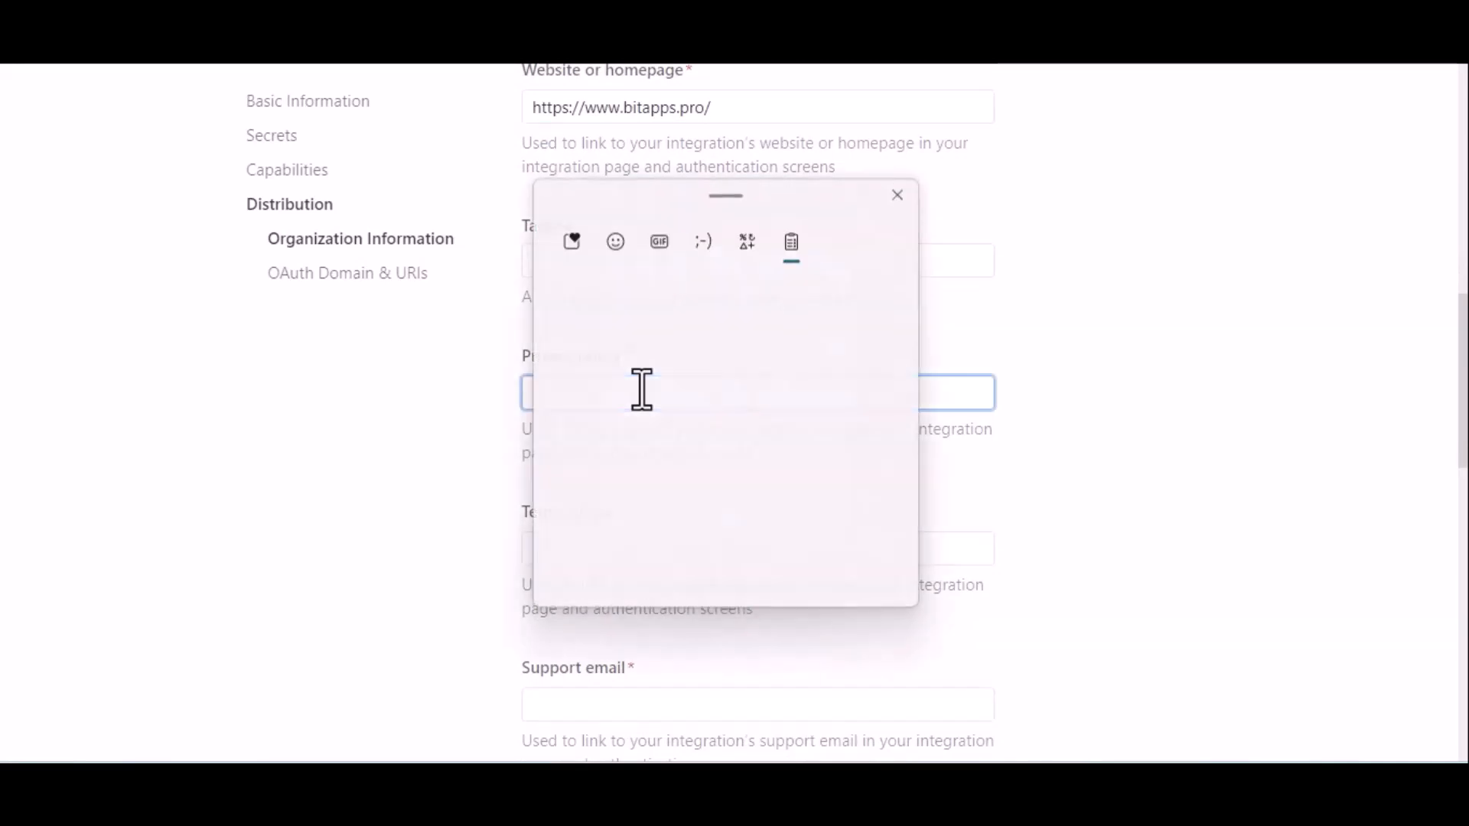
click(714, 453)
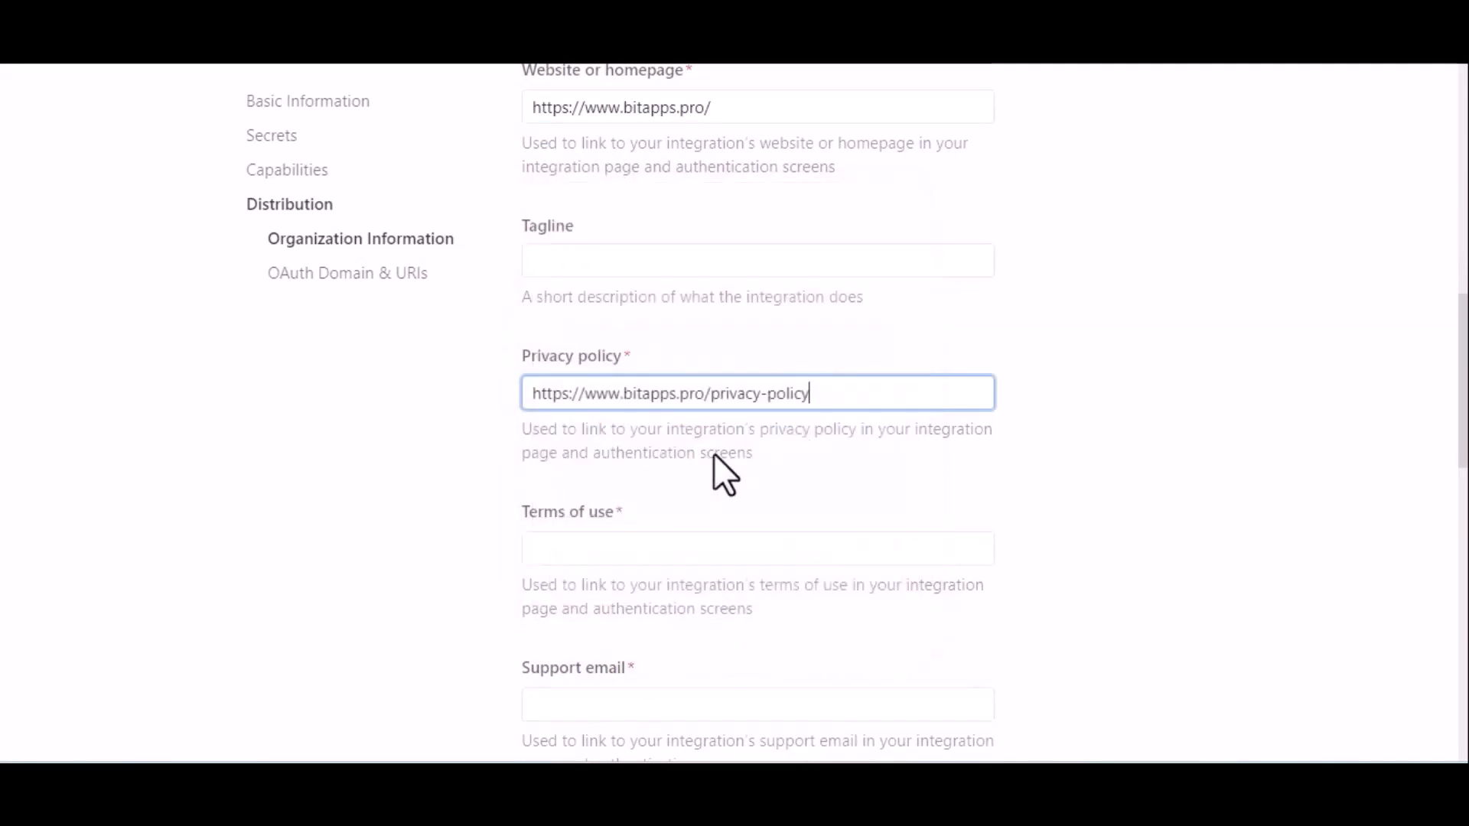
click(764, 541)
key(super+v)
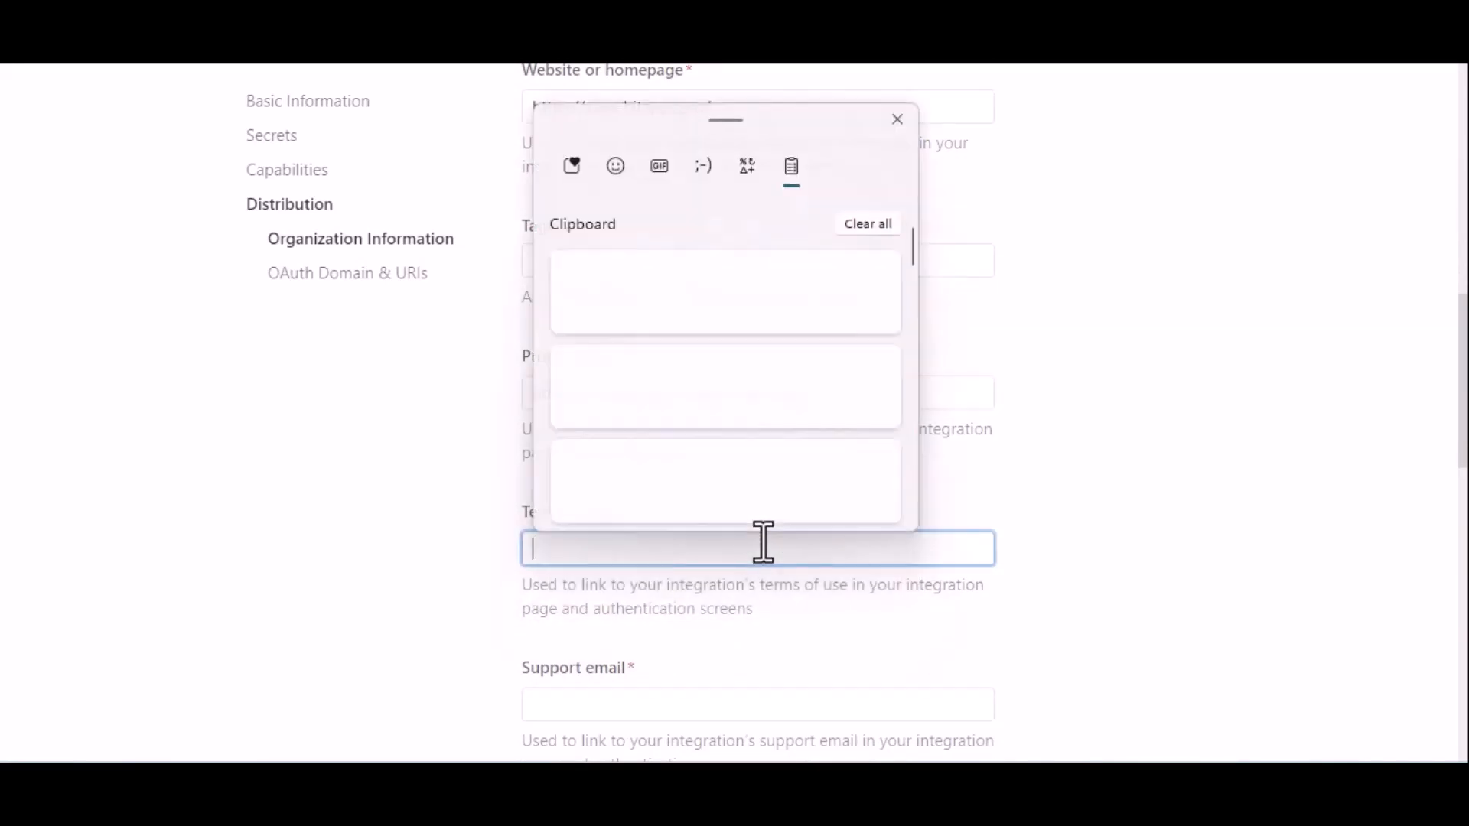
click(801, 485)
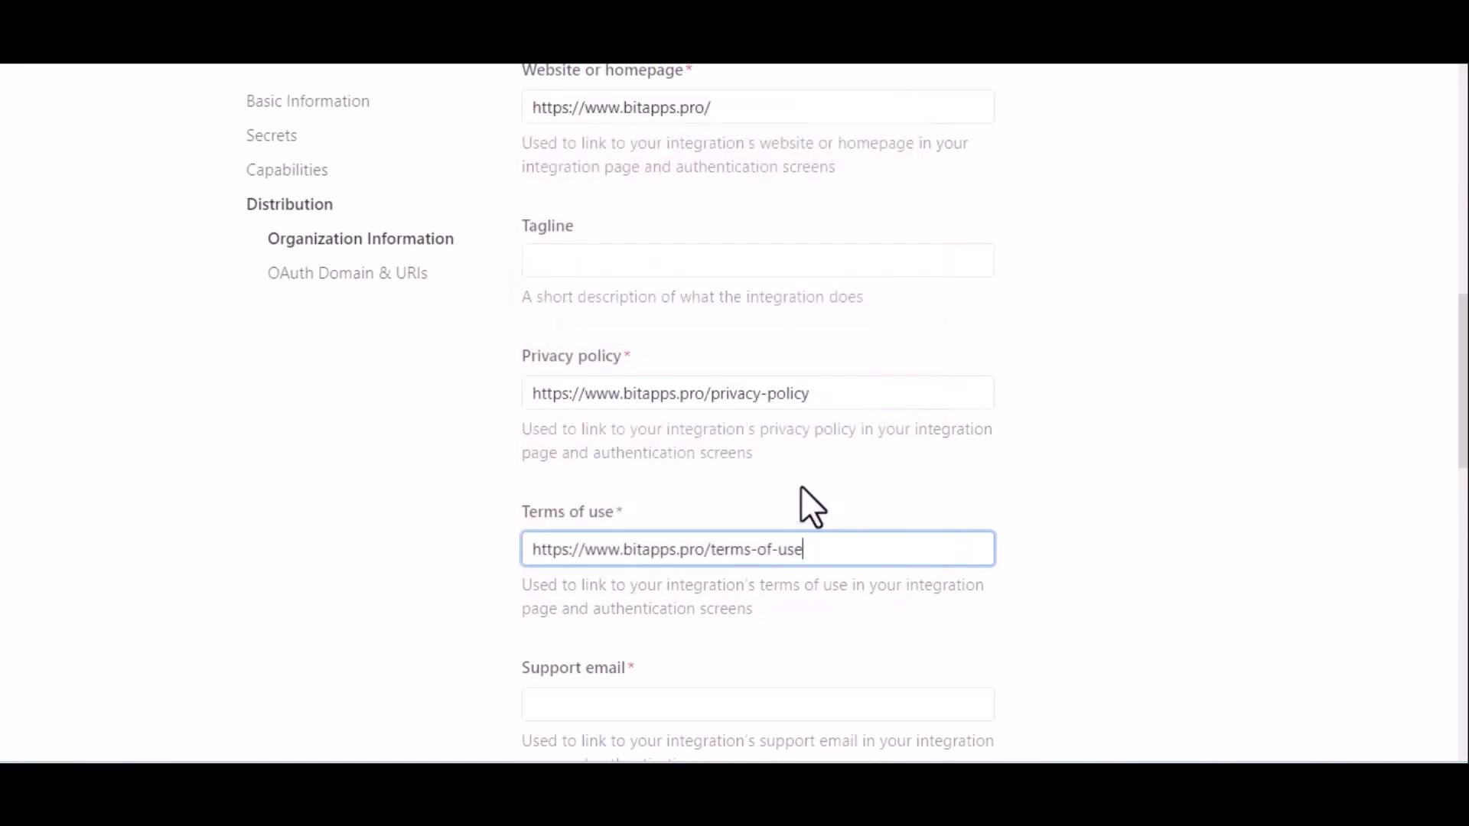
Step: Fill in the organization's support email address
scroll(934, 498, down, 4)
scroll(930, 502, down, 1)
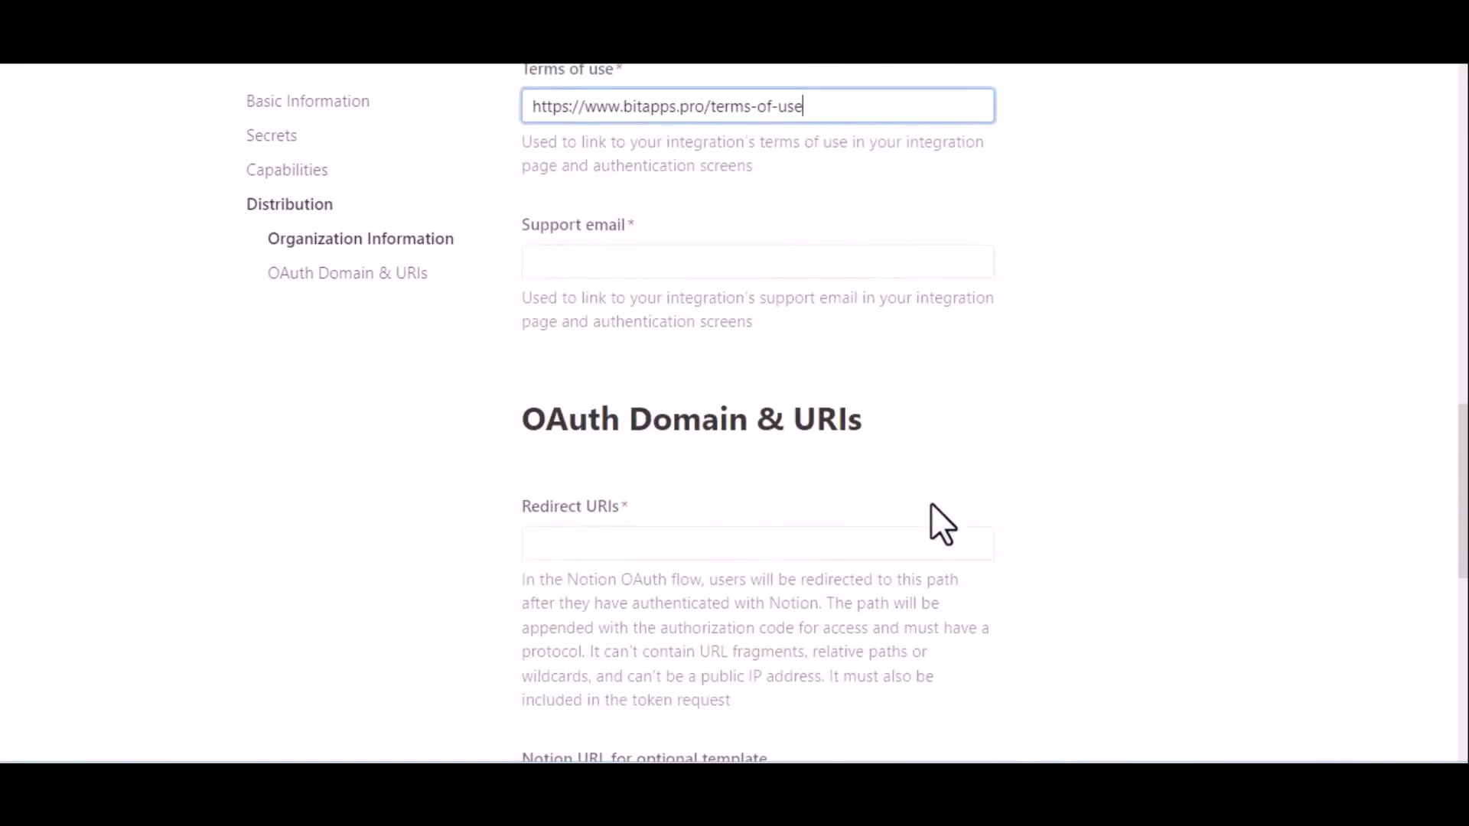
click(697, 266)
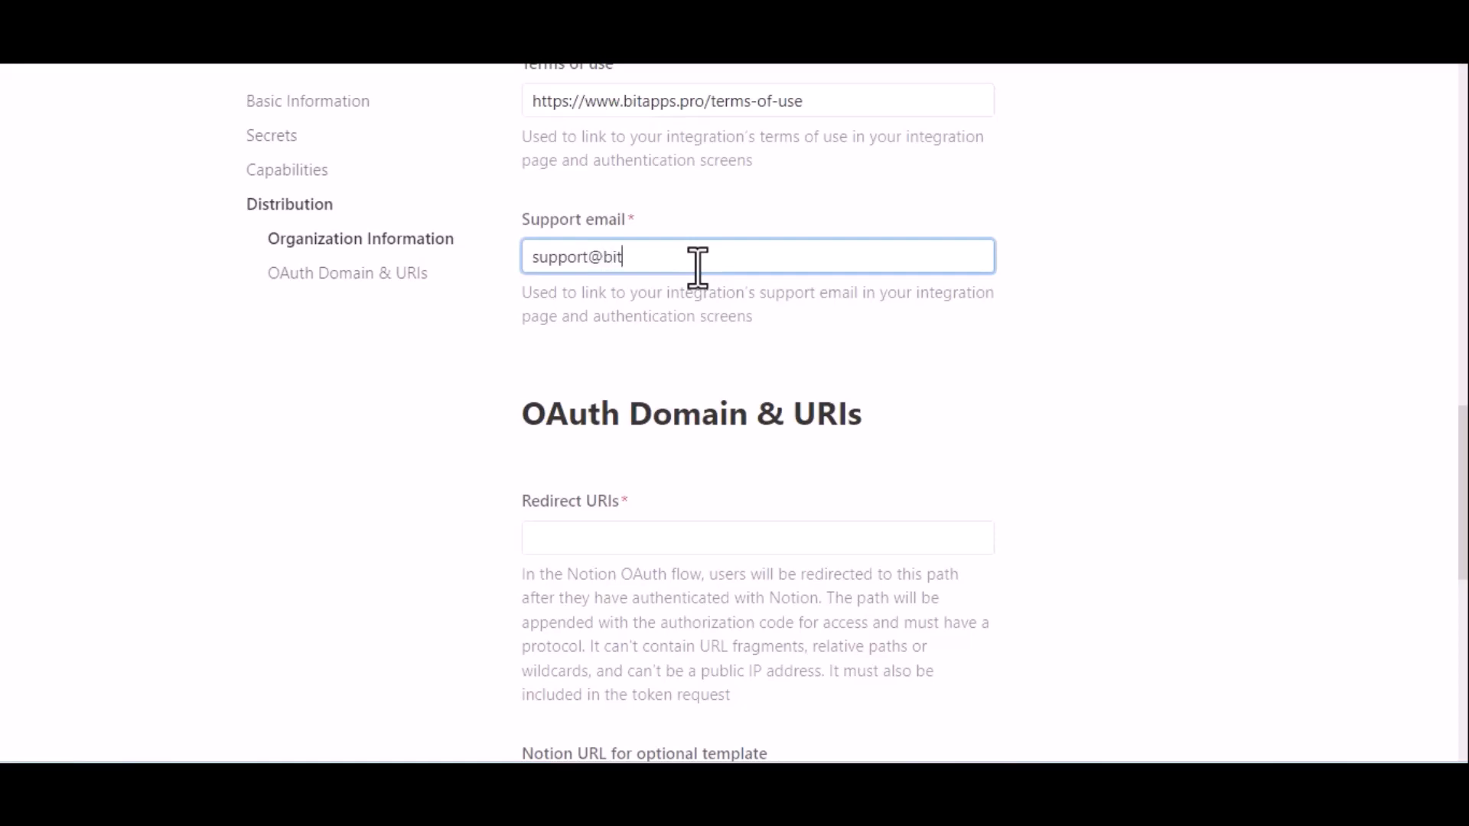
text(pps.pro)
click(689, 341)
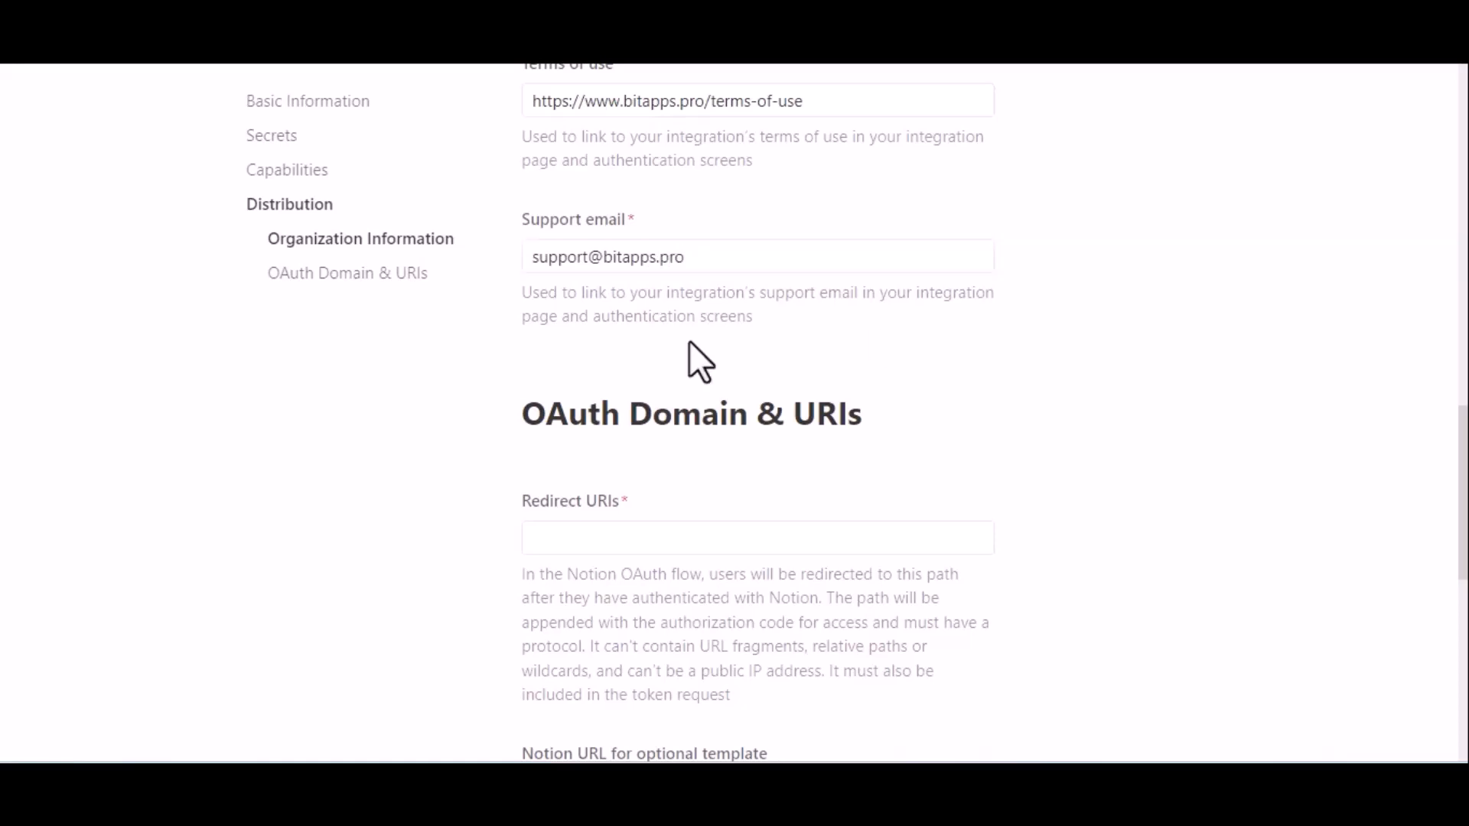
scroll(688, 343, down, 2)
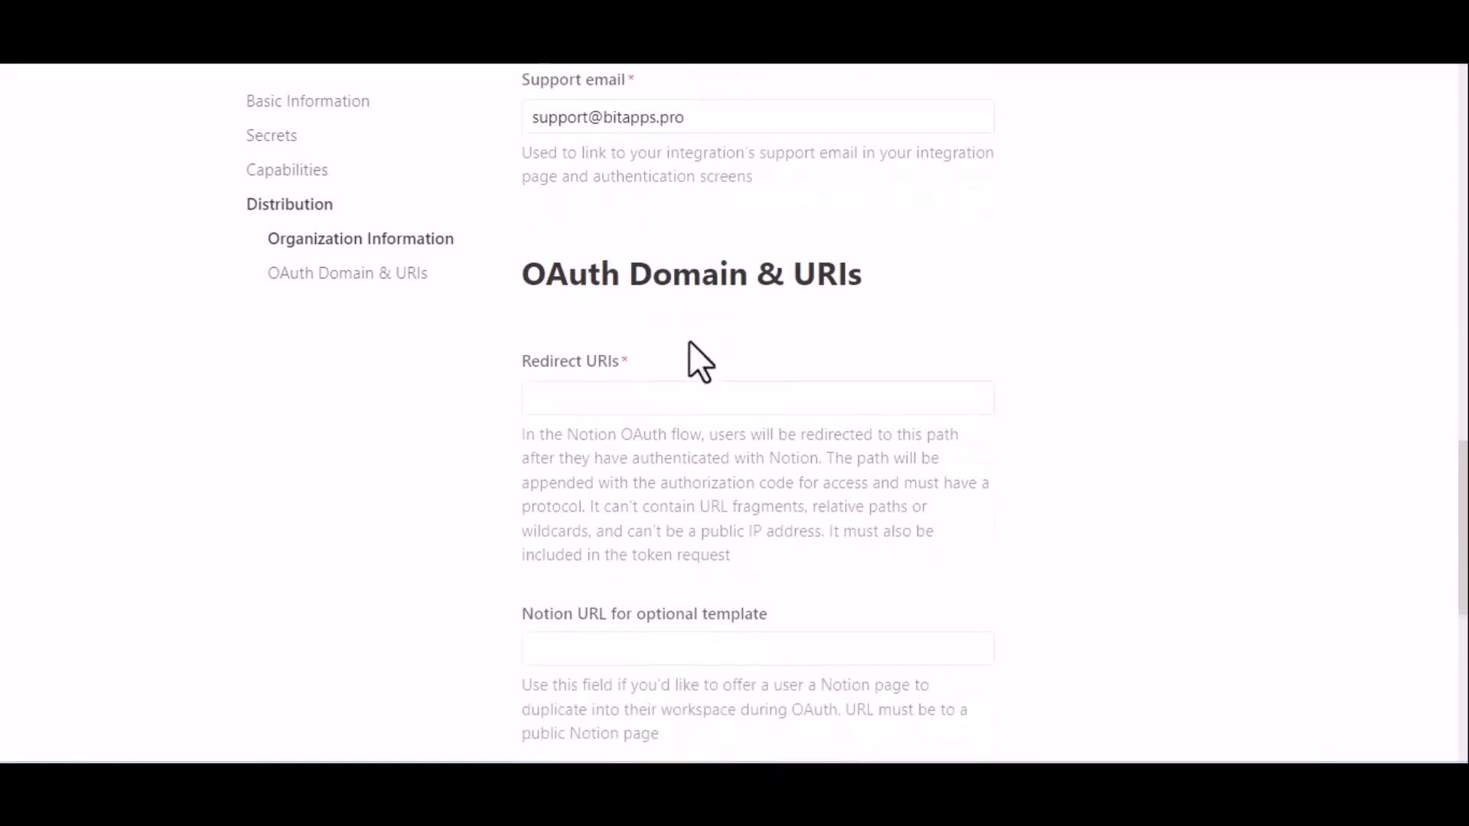
click(650, 385)
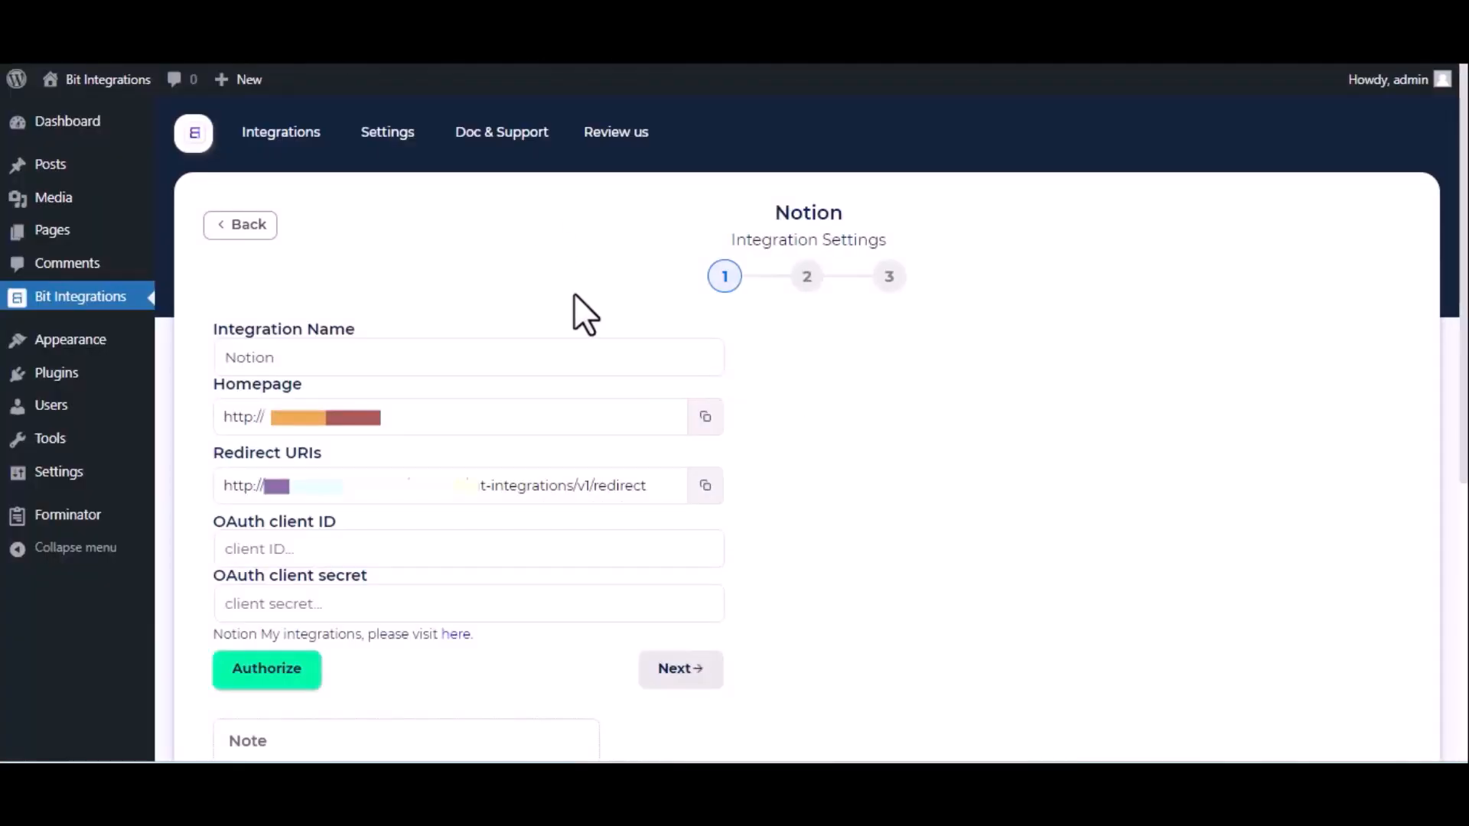
triple_click(573, 488)
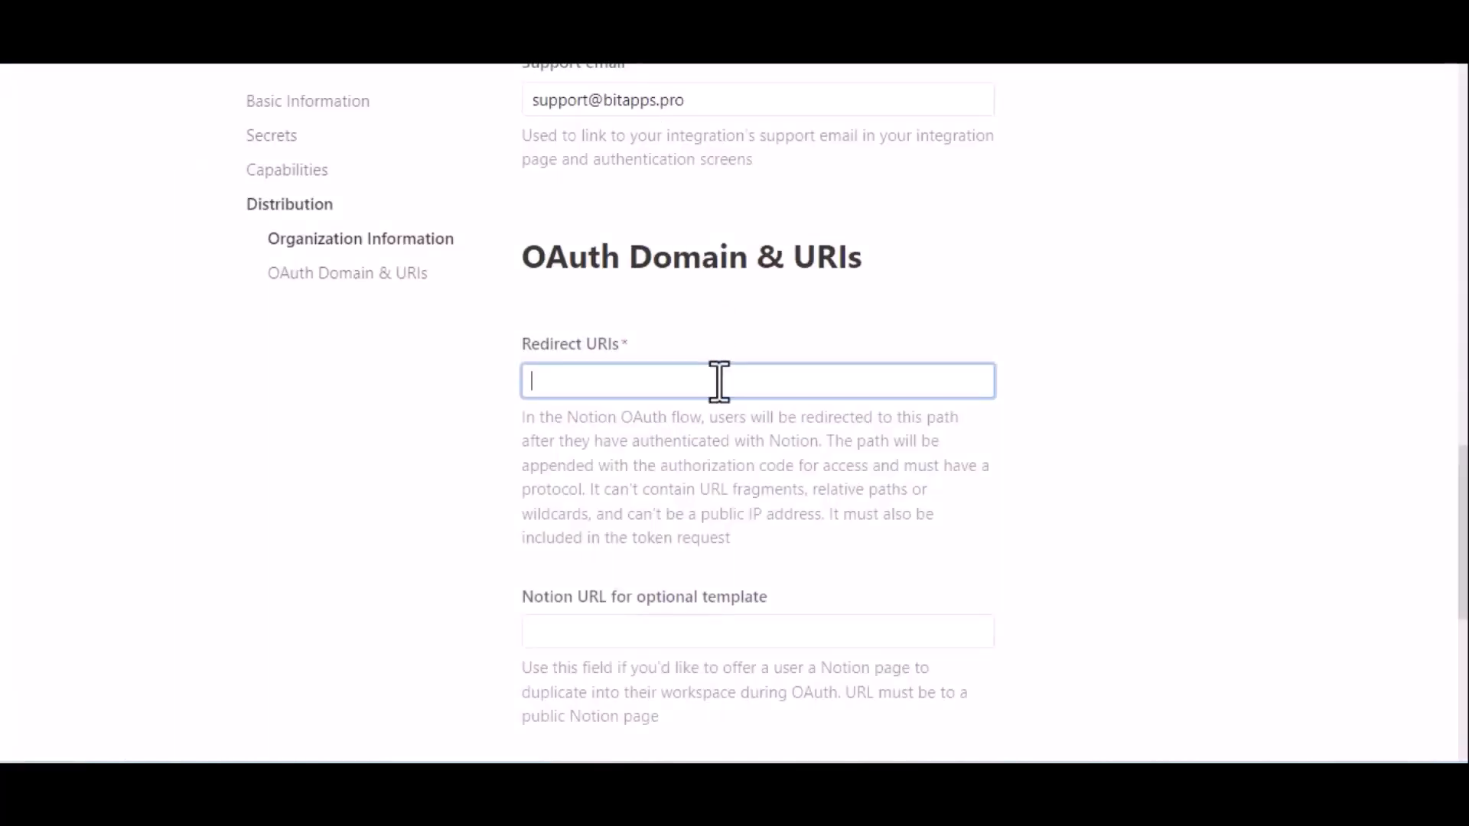
text(http://bit-integrations.local/wp-json/bit-integrations/v1/redirect)
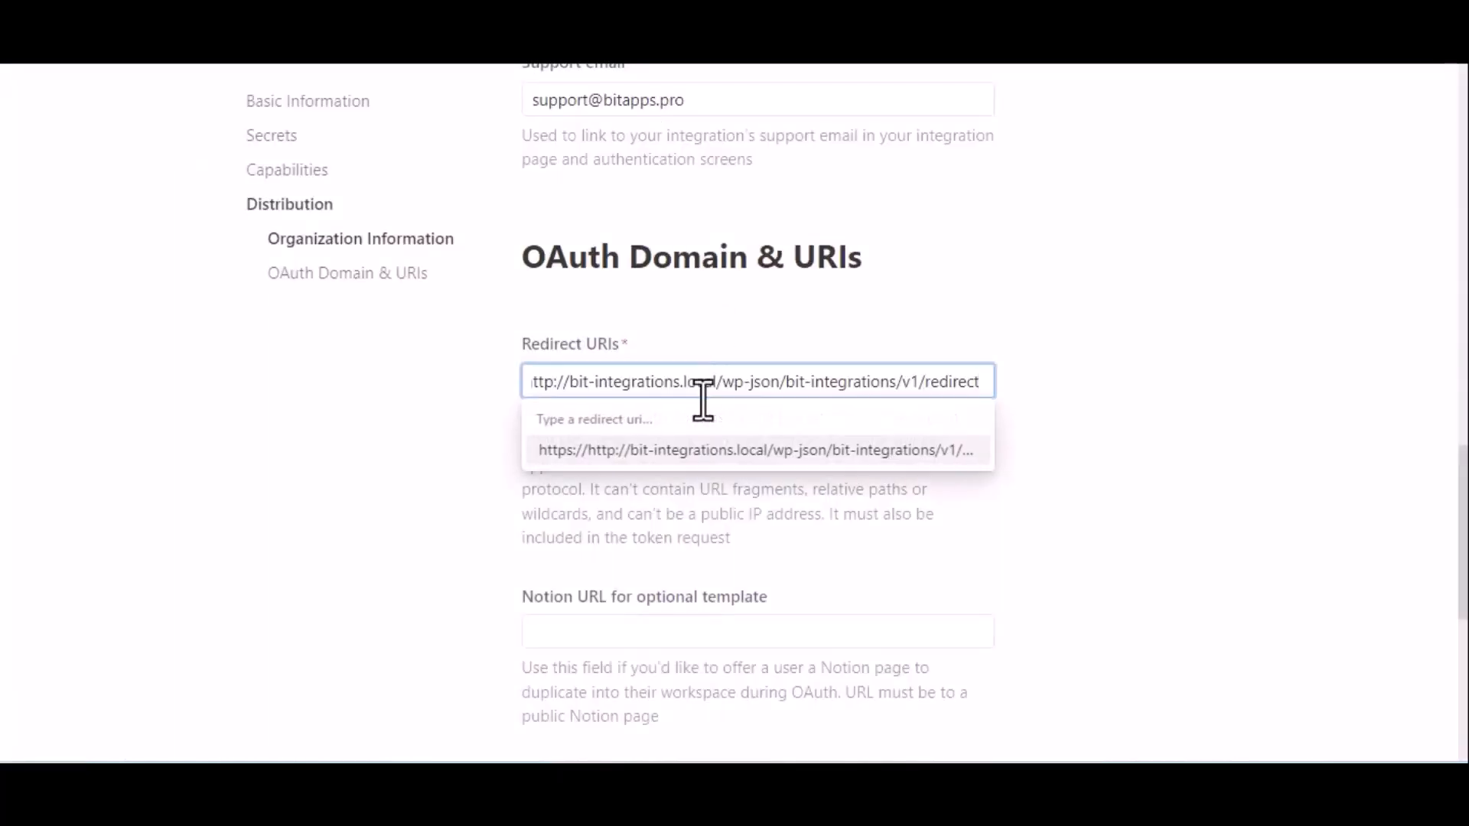
click(741, 451)
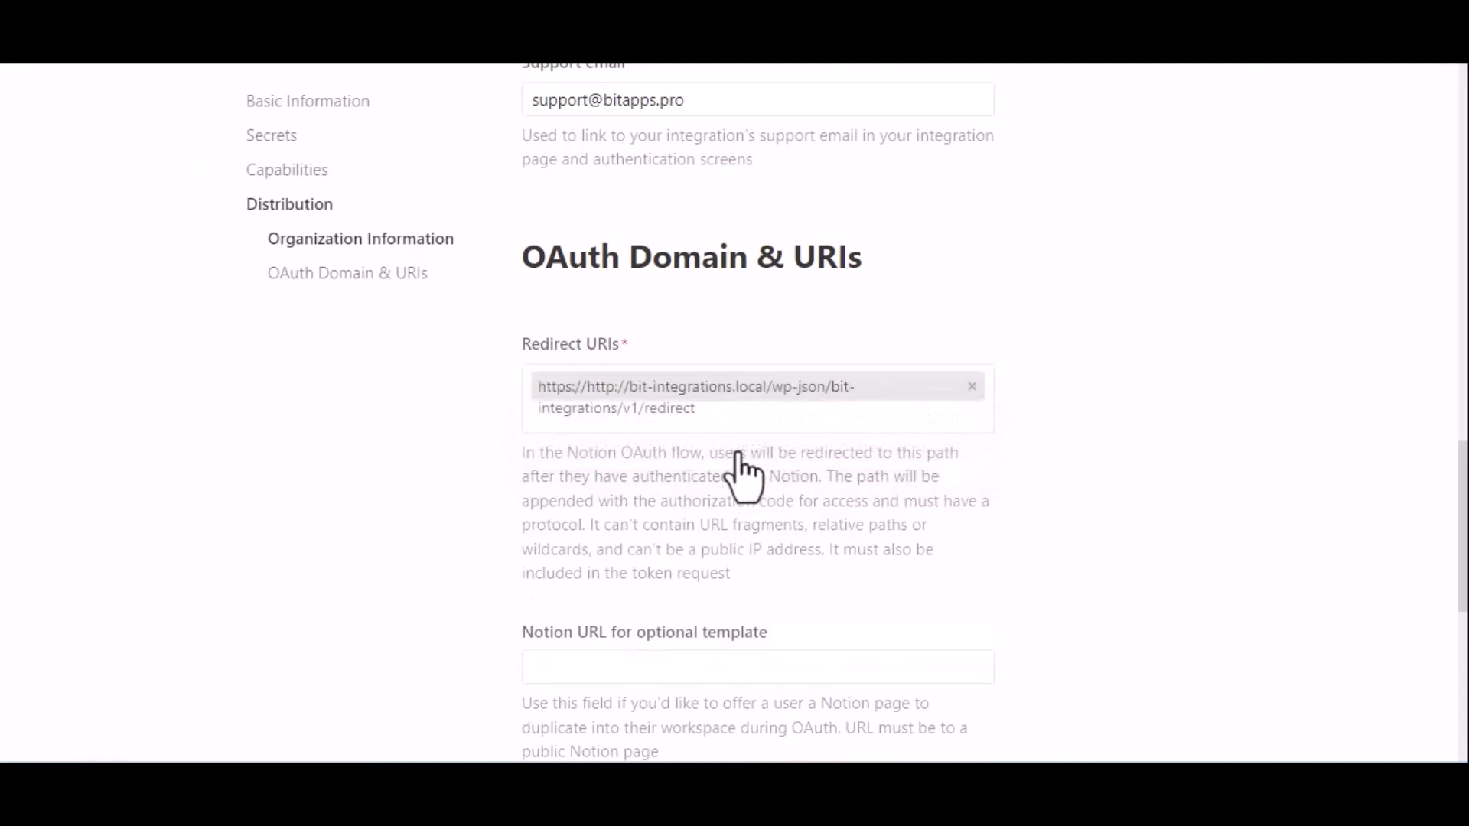
Step: Submit the public distribution details of the Notion integration and bring up its OAuth secrets
scroll(739, 467, down, 4)
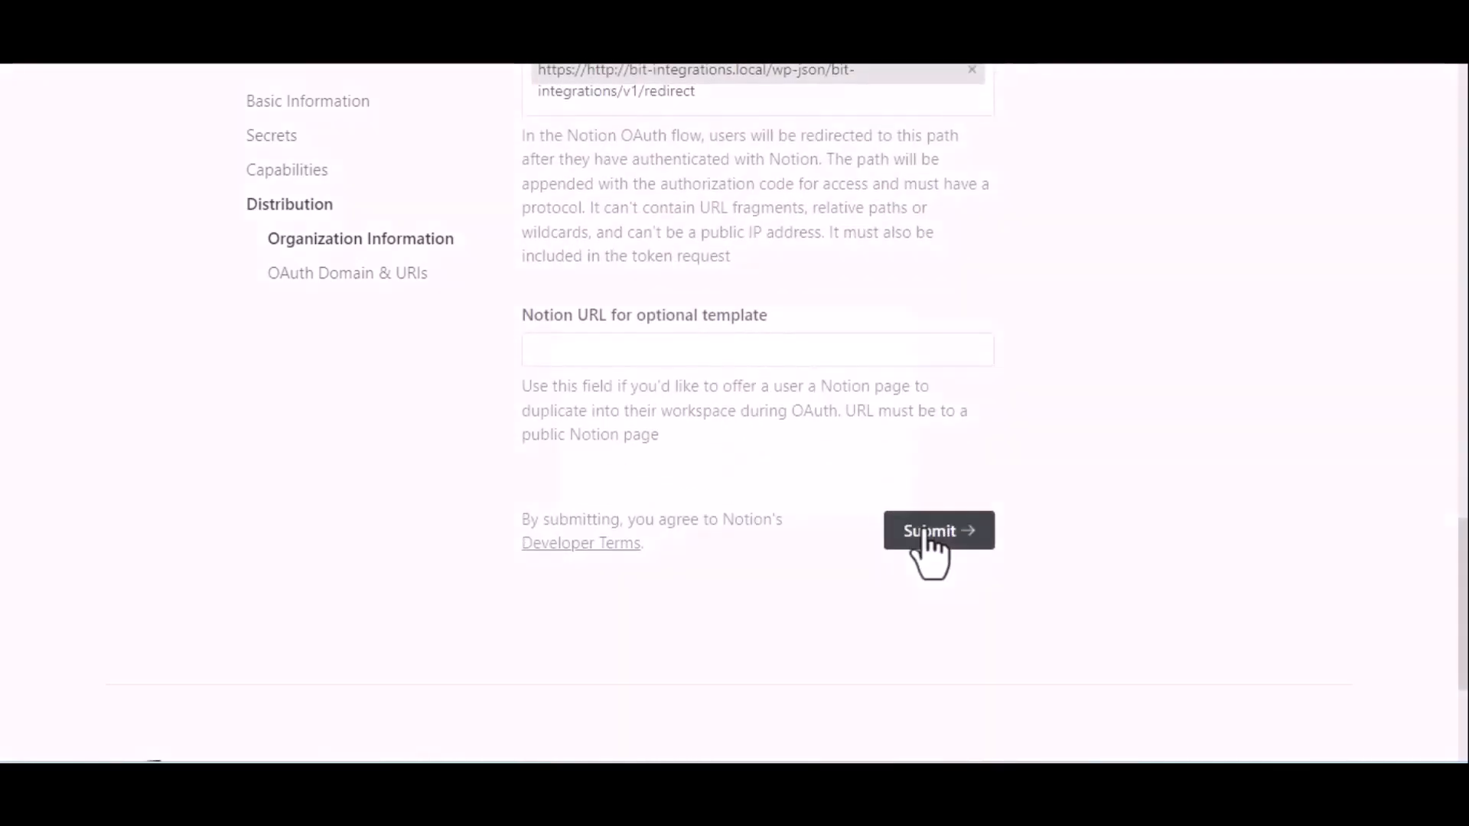
click(927, 535)
click(798, 474)
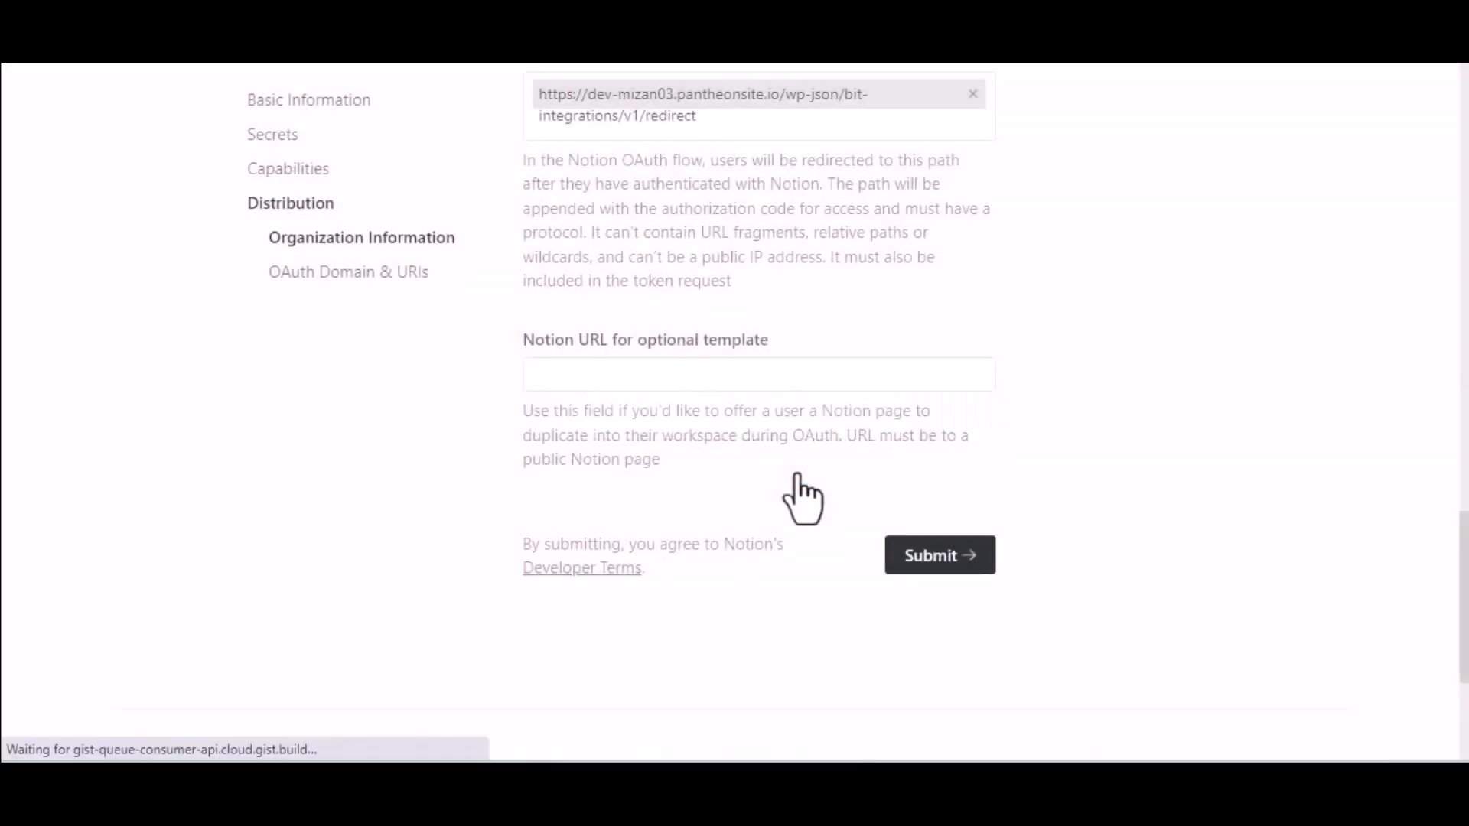
scroll(800, 492, up, 4)
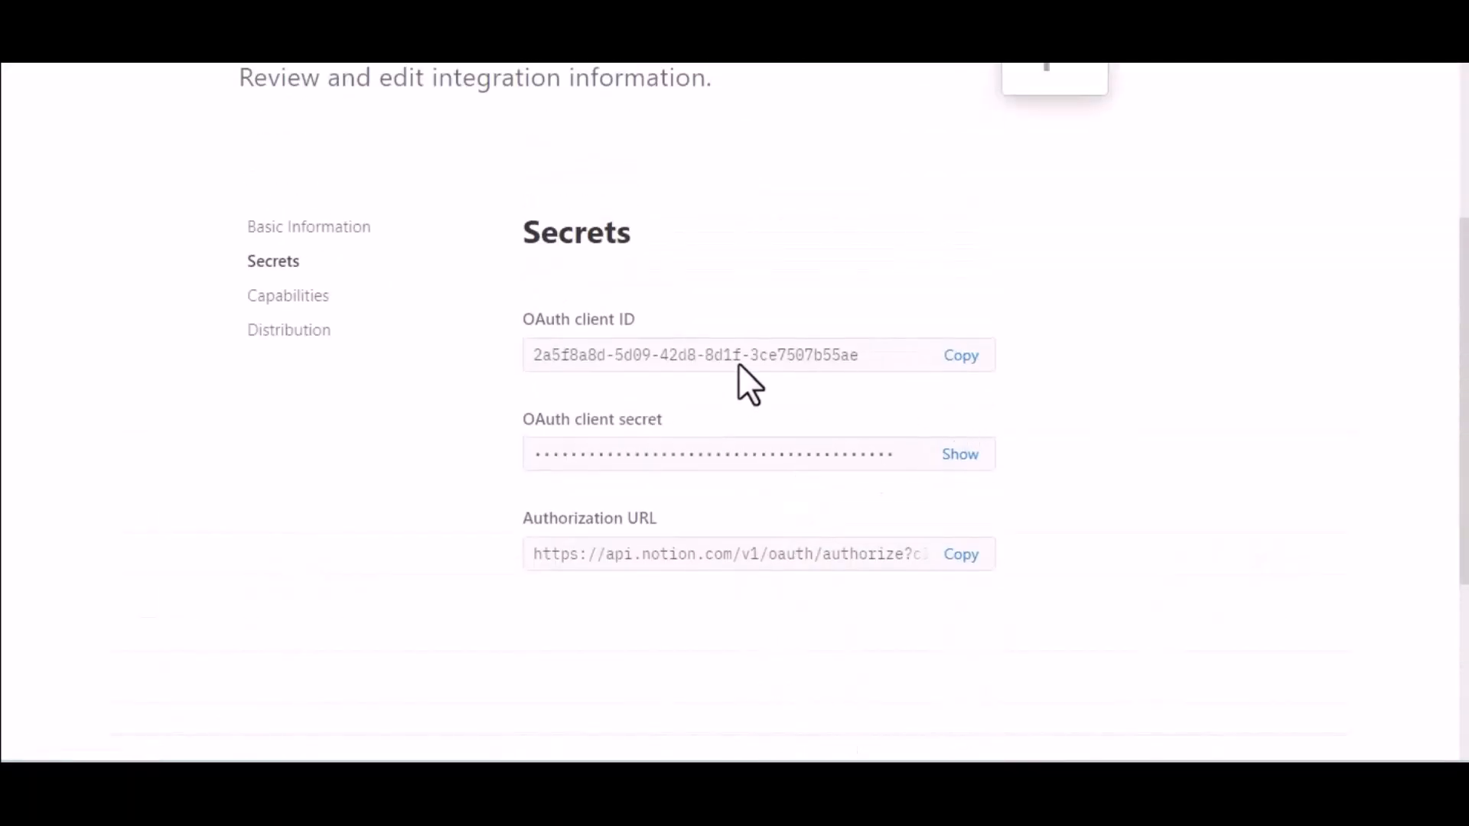
Step: Copy the OAuth client ID from the Notion integration's secrets into the OAuth client ID field of the Bit Integrations settings
click(964, 356)
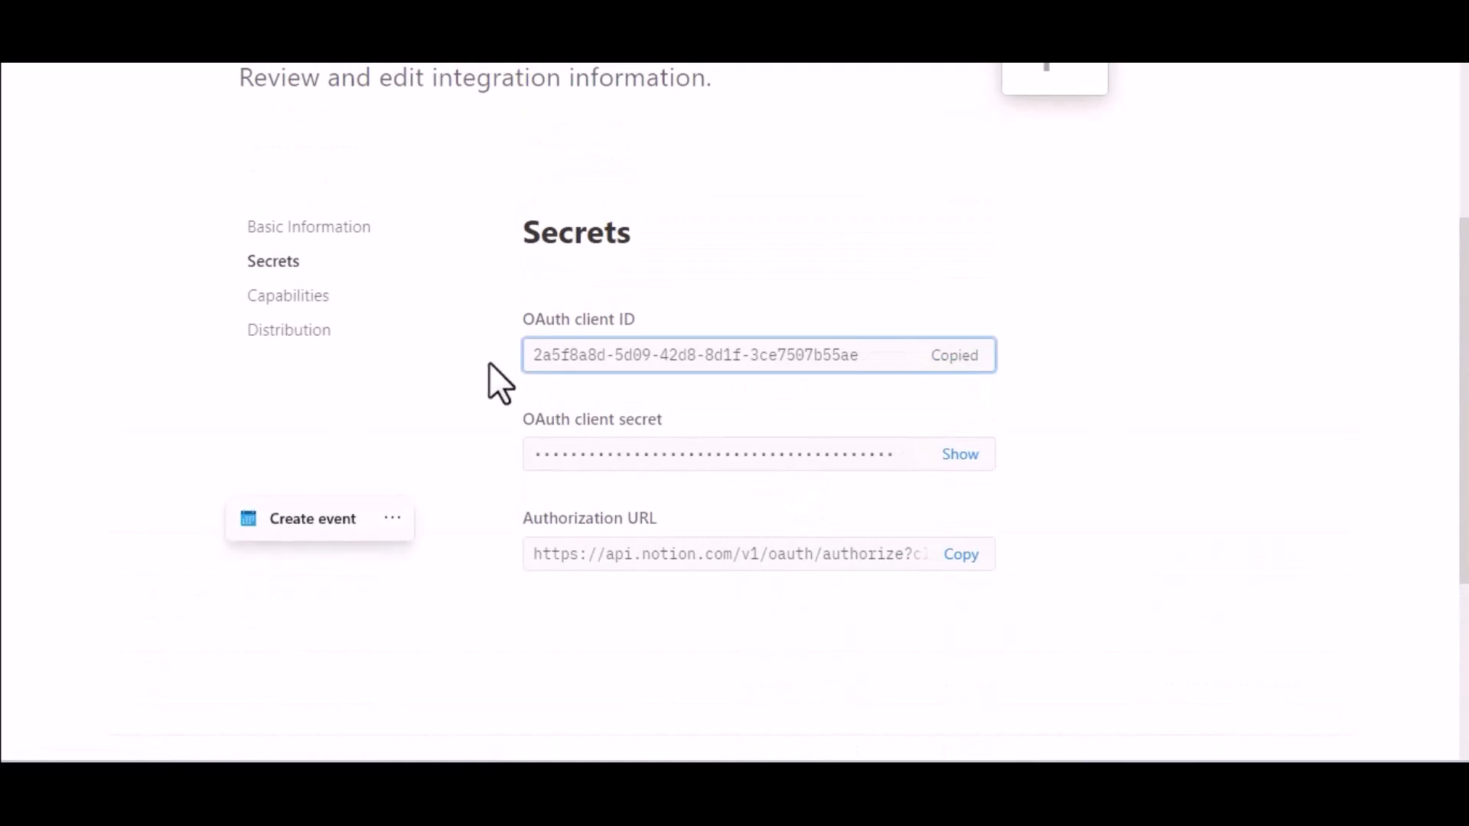
key(ctrl+Tab)
click(391, 548)
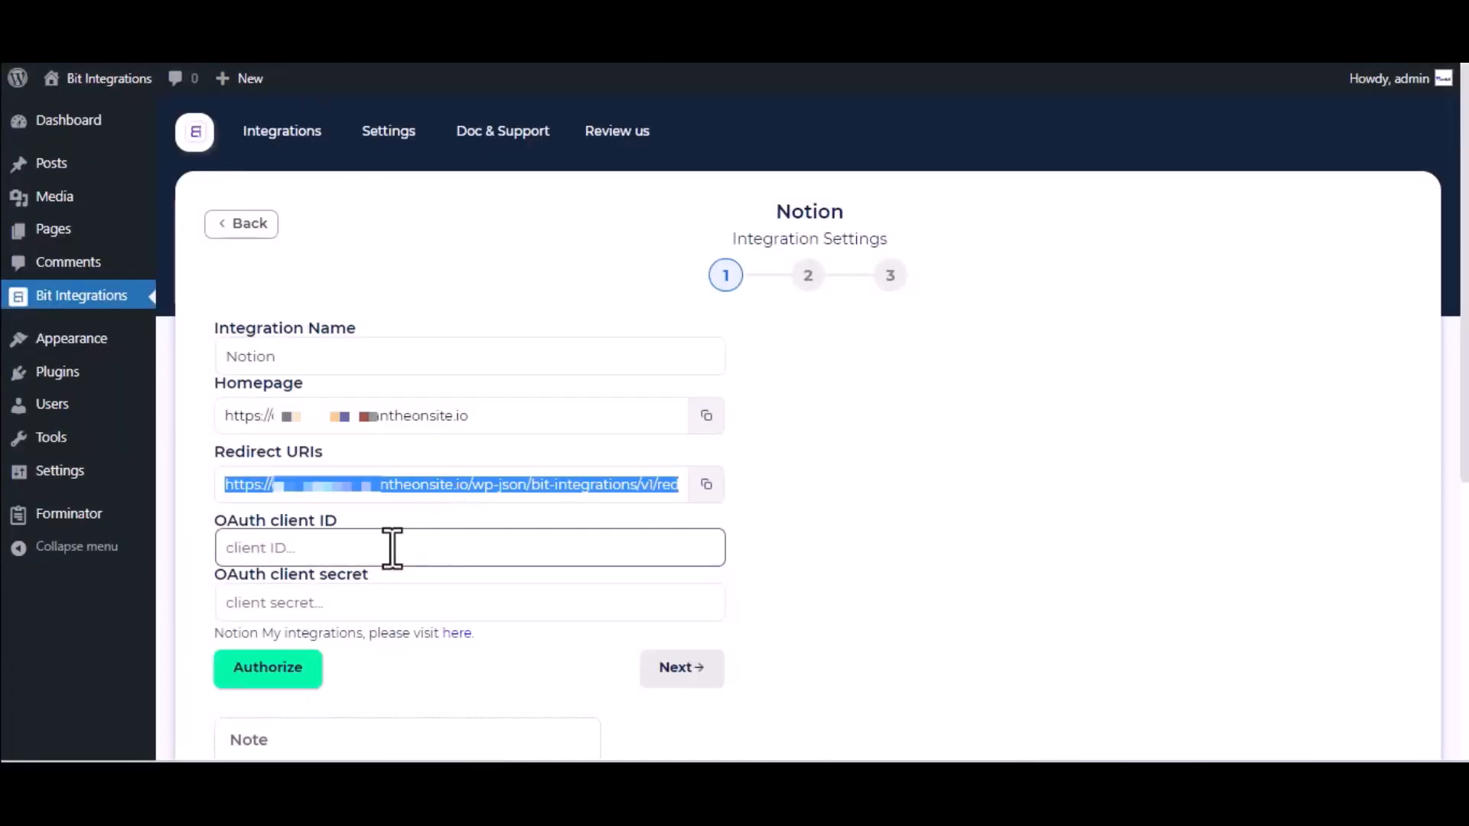
key(ctrl+v)
Step: Reveal and copy the OAuth client secret in Notion, and paste it into the OAuth client secret field of the Bit Integrations settings
key(ctrl+Tab)
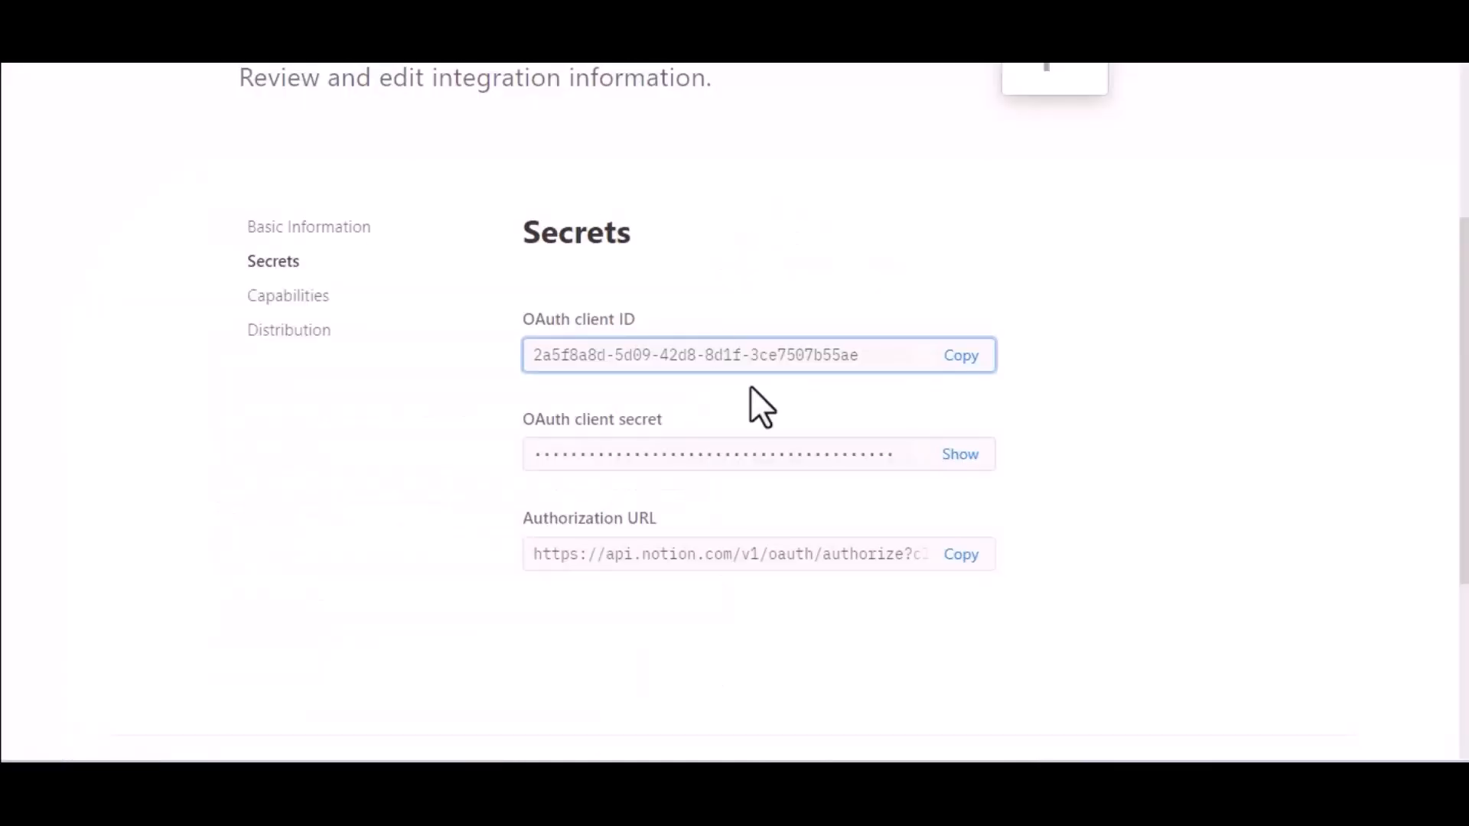
click(962, 454)
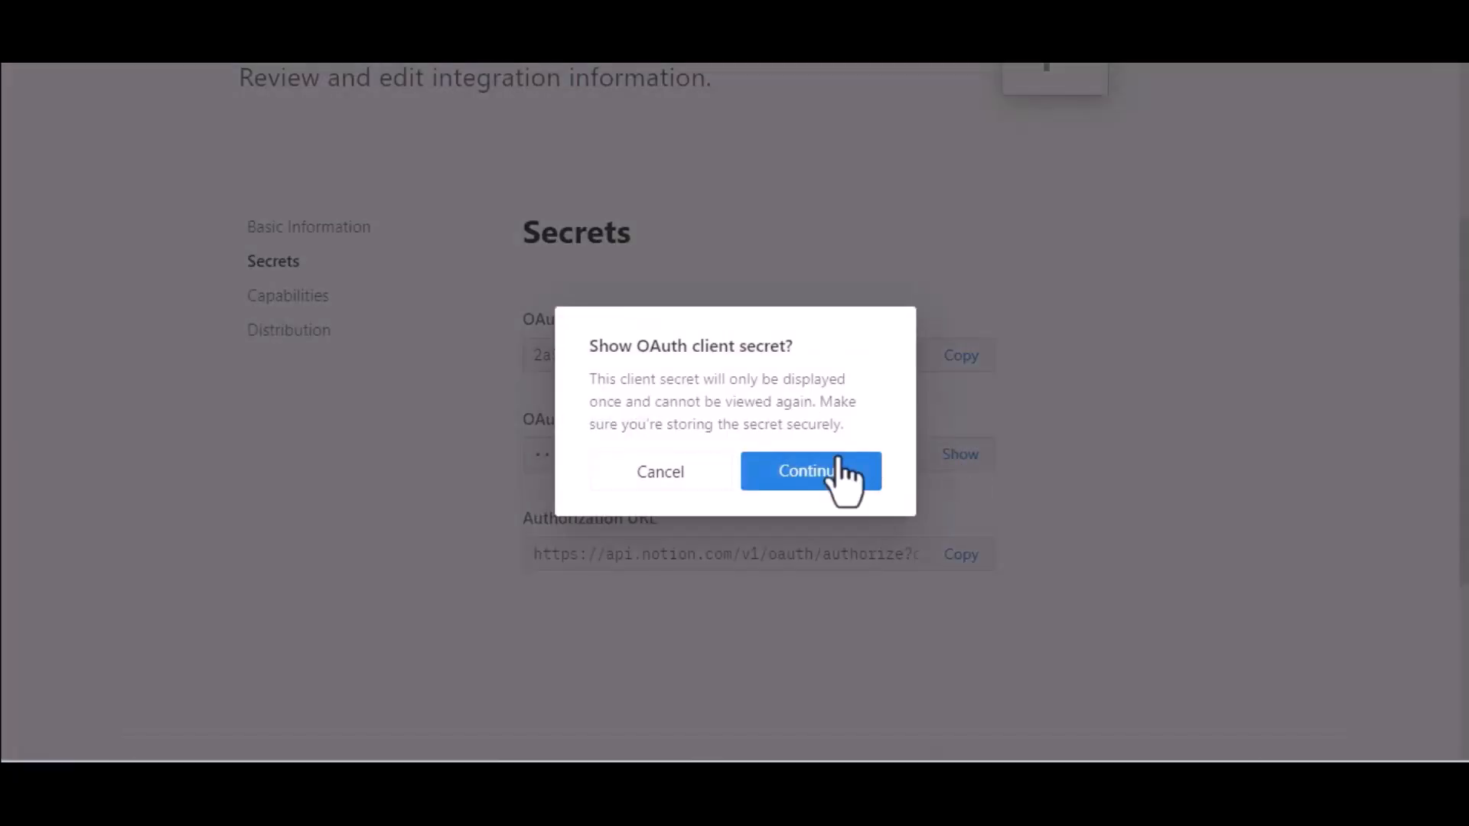
click(839, 464)
click(963, 459)
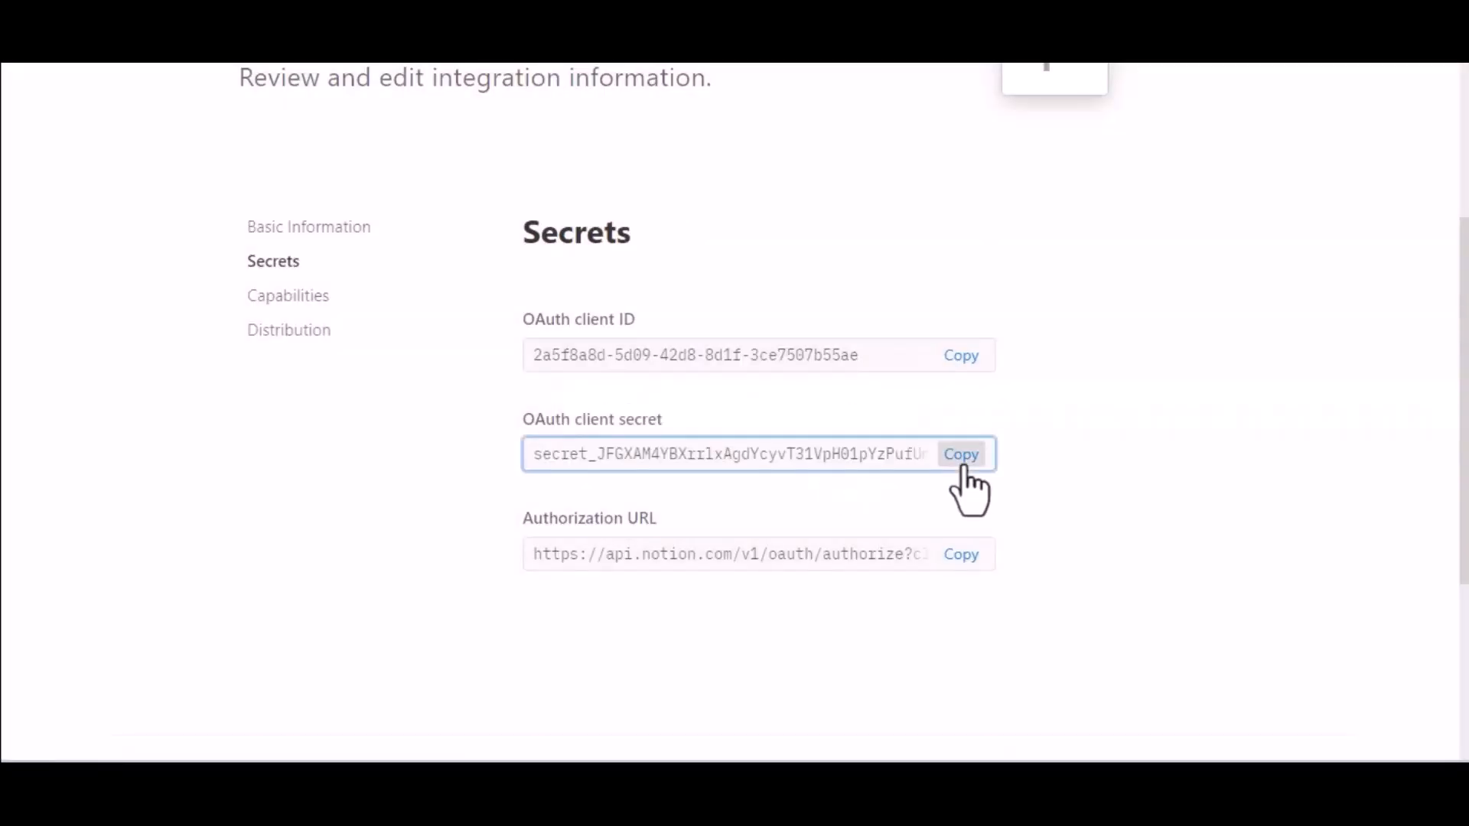
key(ctrl+Tab)
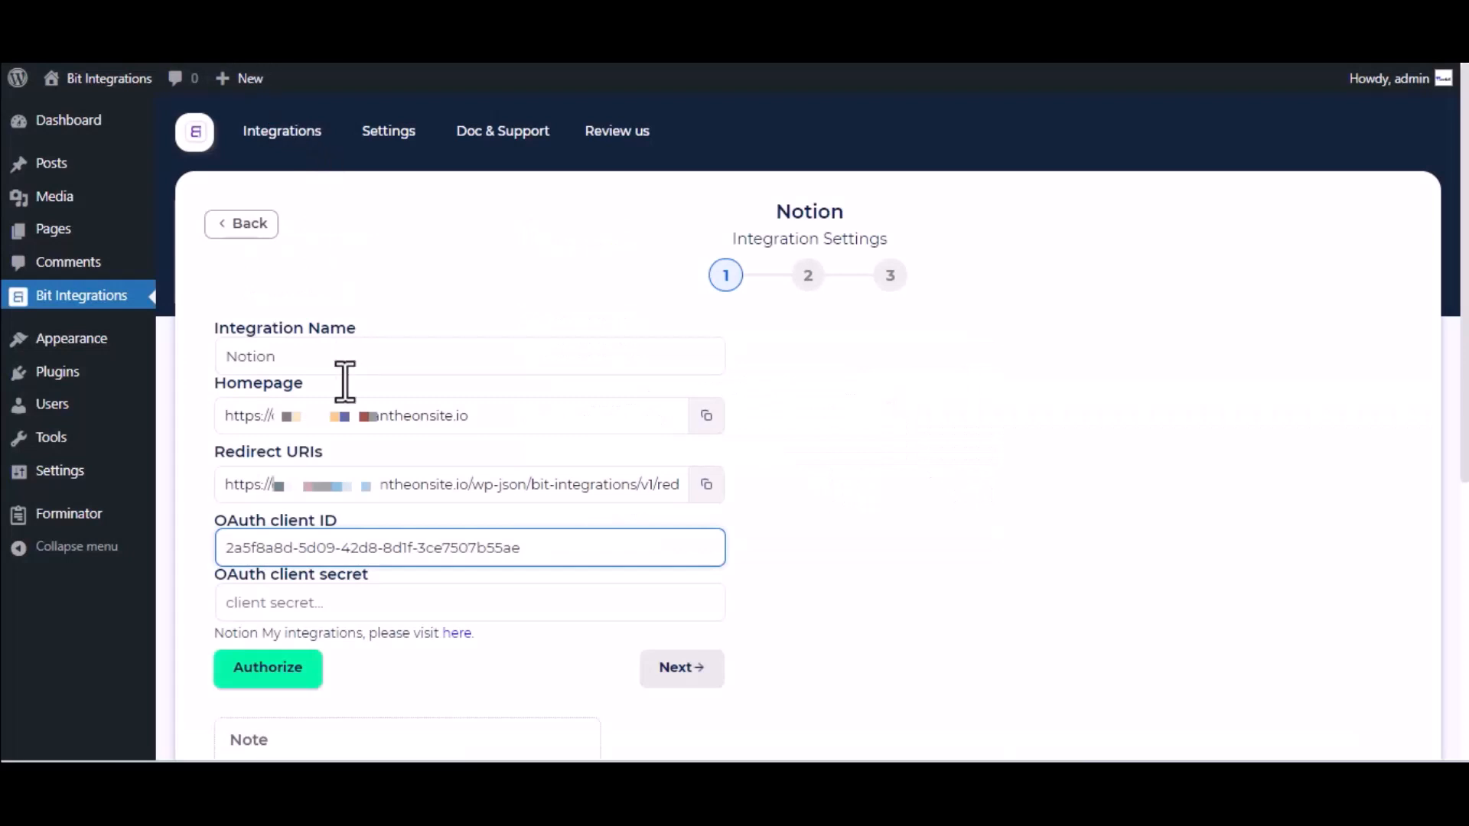
click(399, 602)
key(ctrl+v)
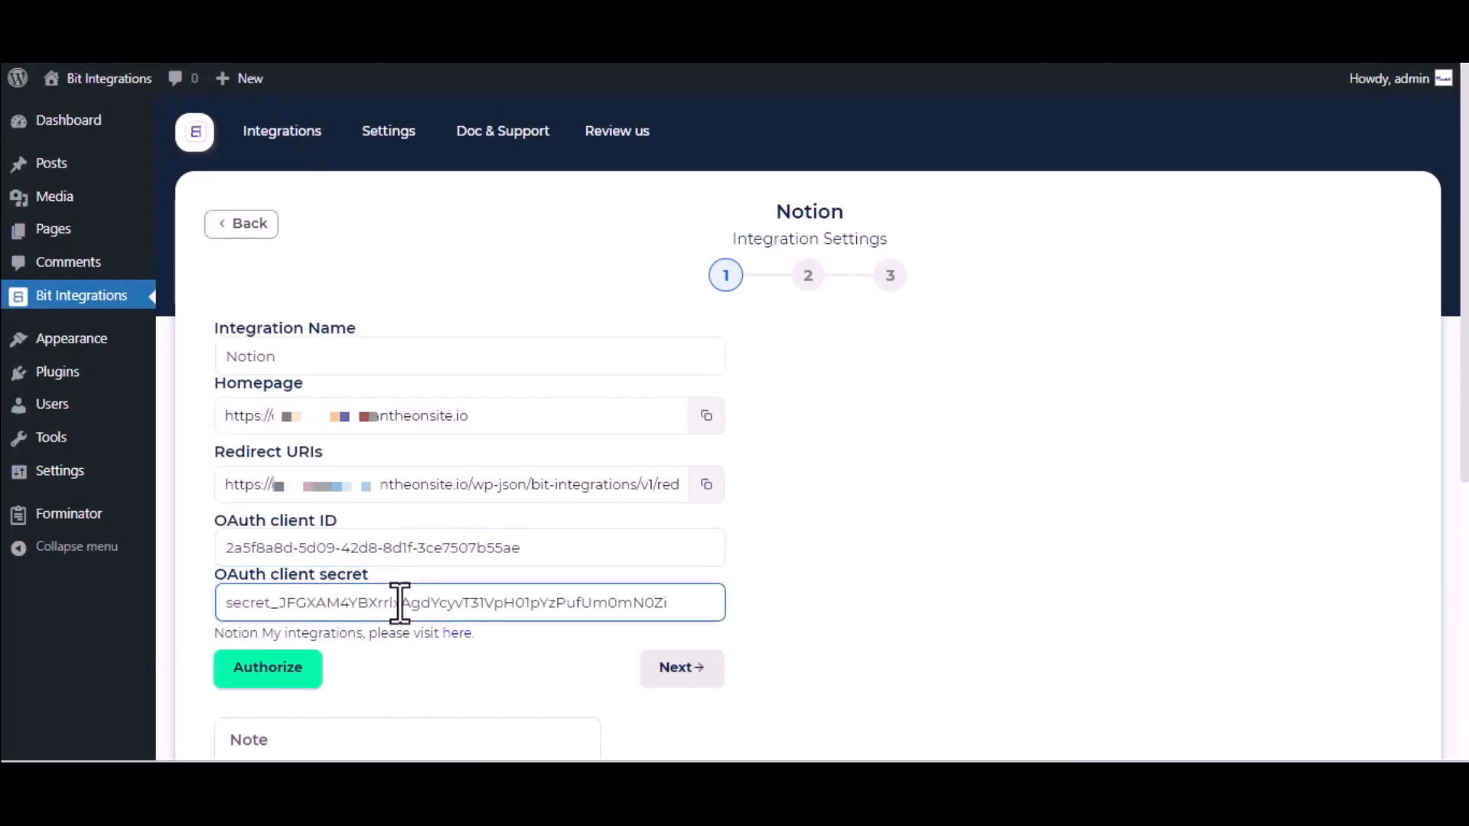
Step: Authorize the Notion connection and allow For Bit Integrations access to the Journal page only
scroll(399, 602, down, 2)
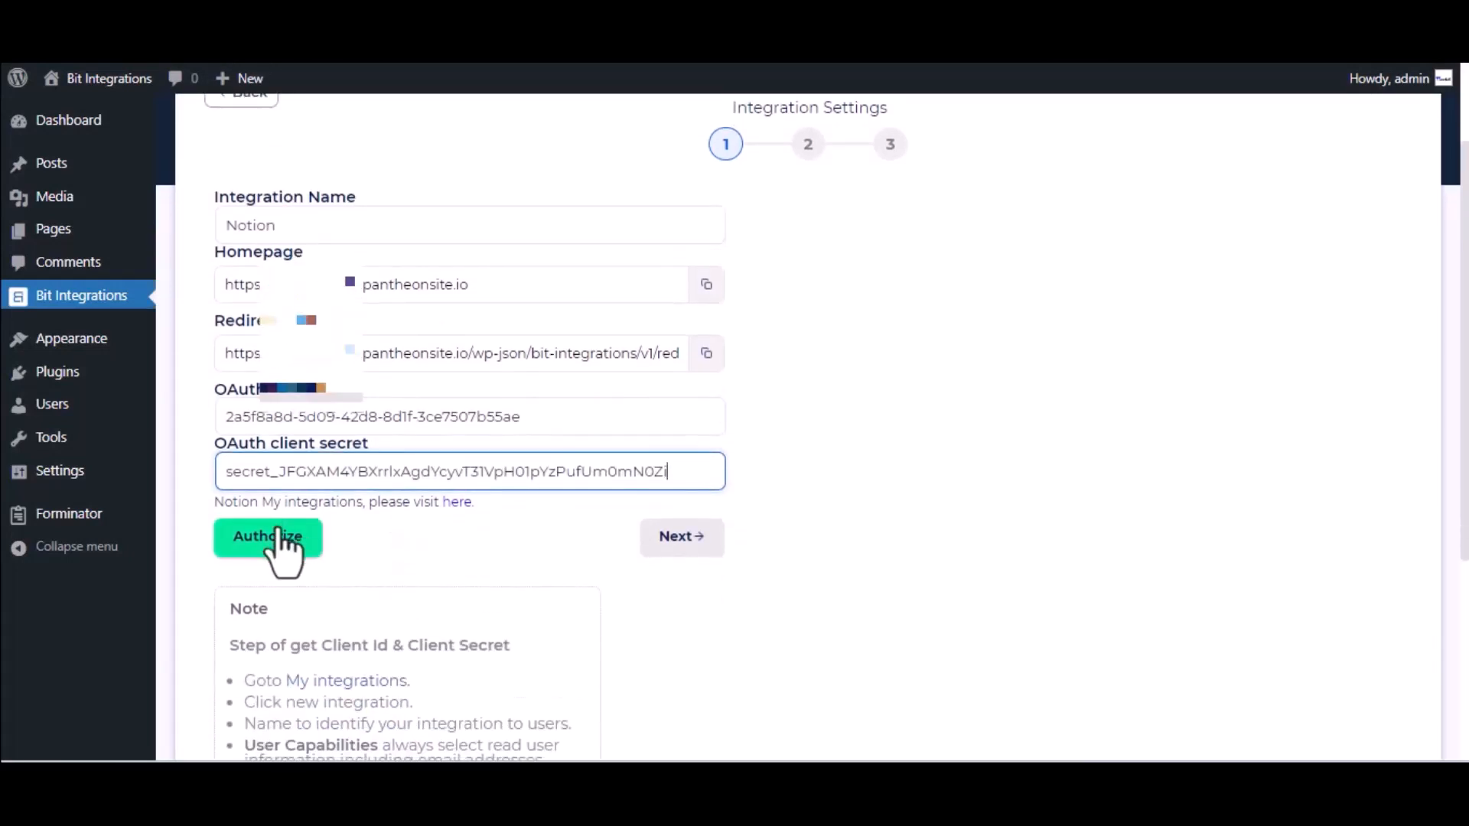
click(279, 539)
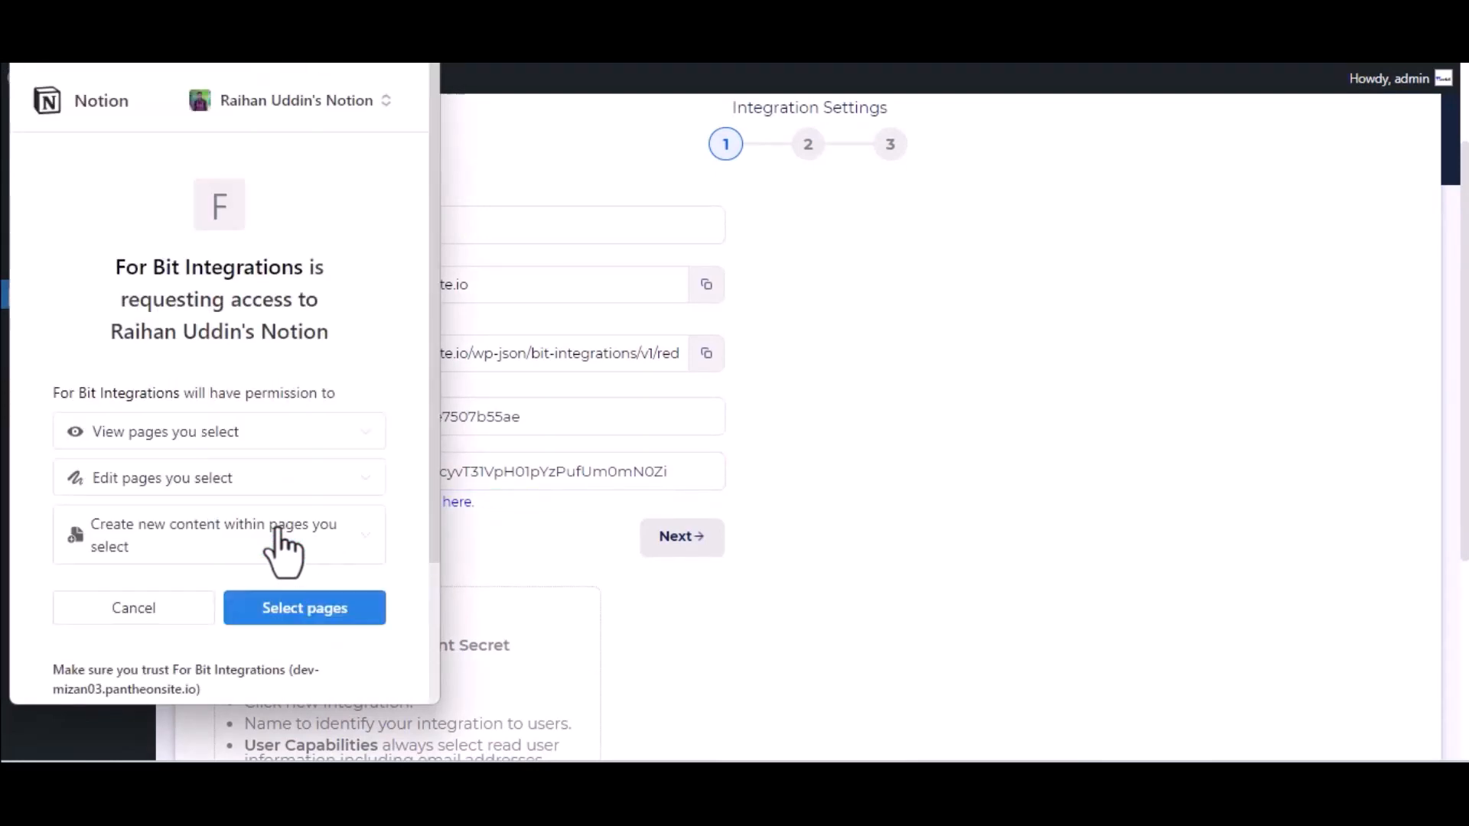
click(287, 614)
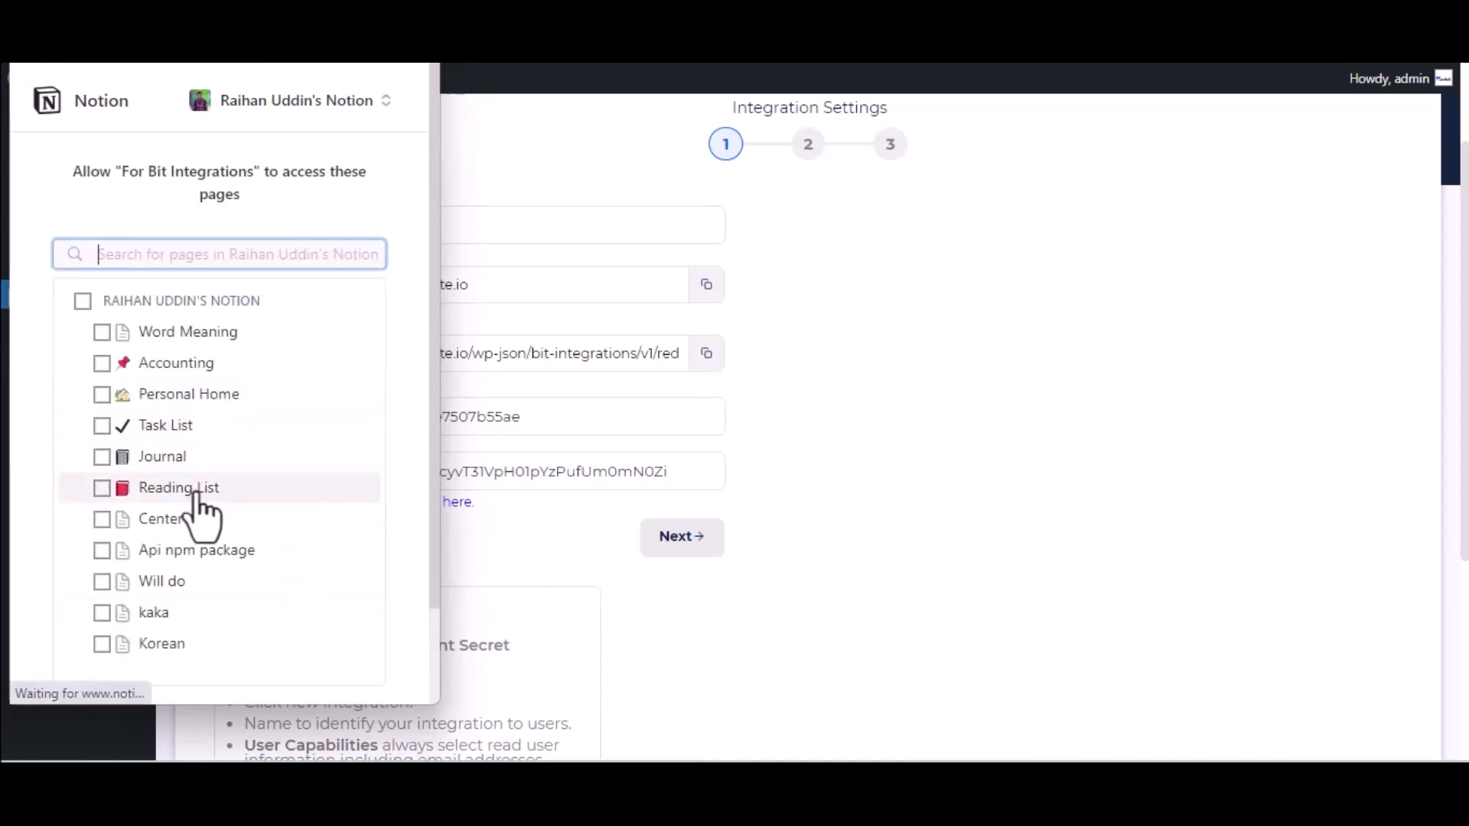
click(178, 457)
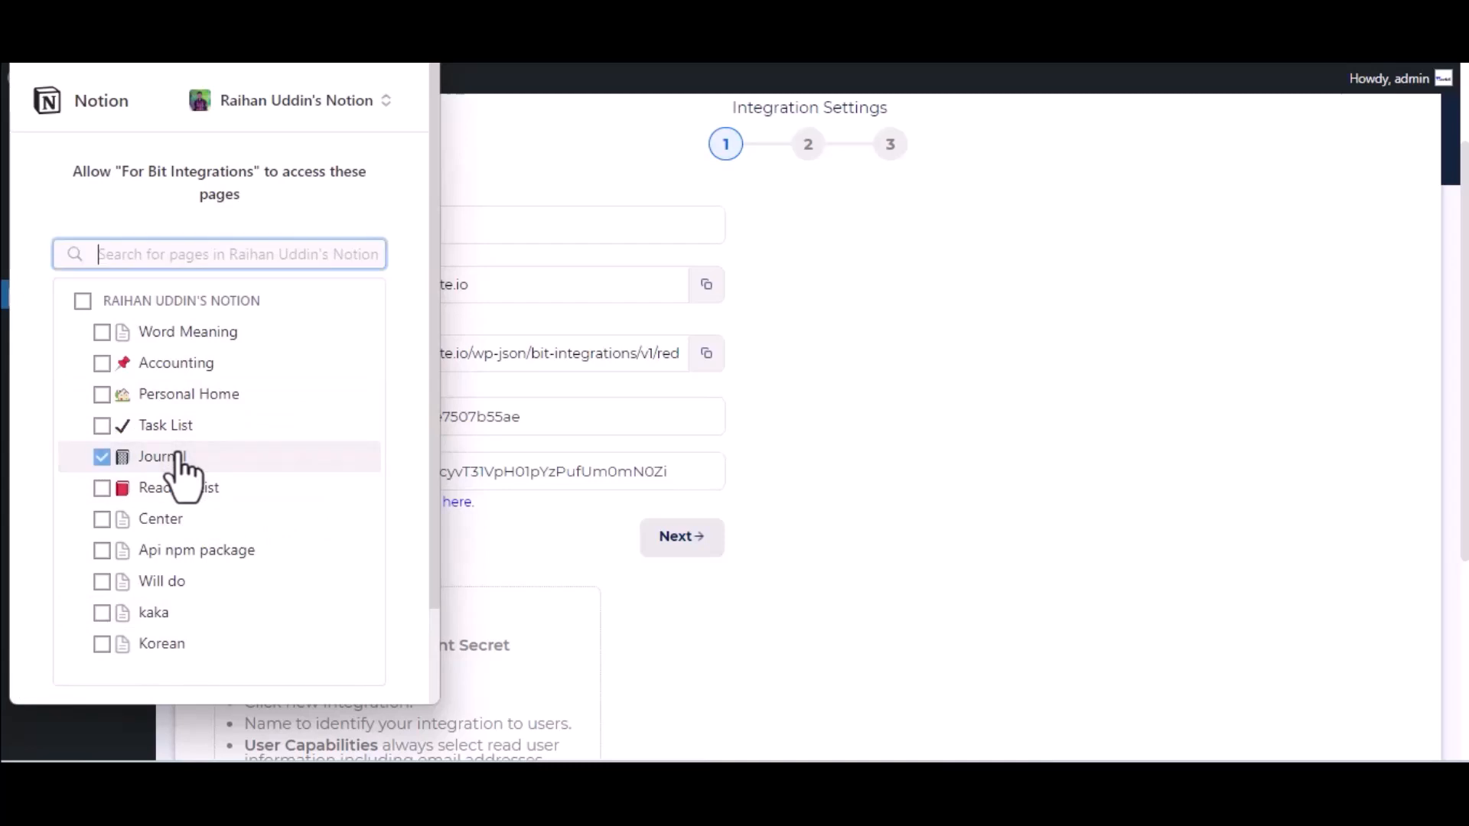
scroll(181, 470, down, 2)
click(298, 632)
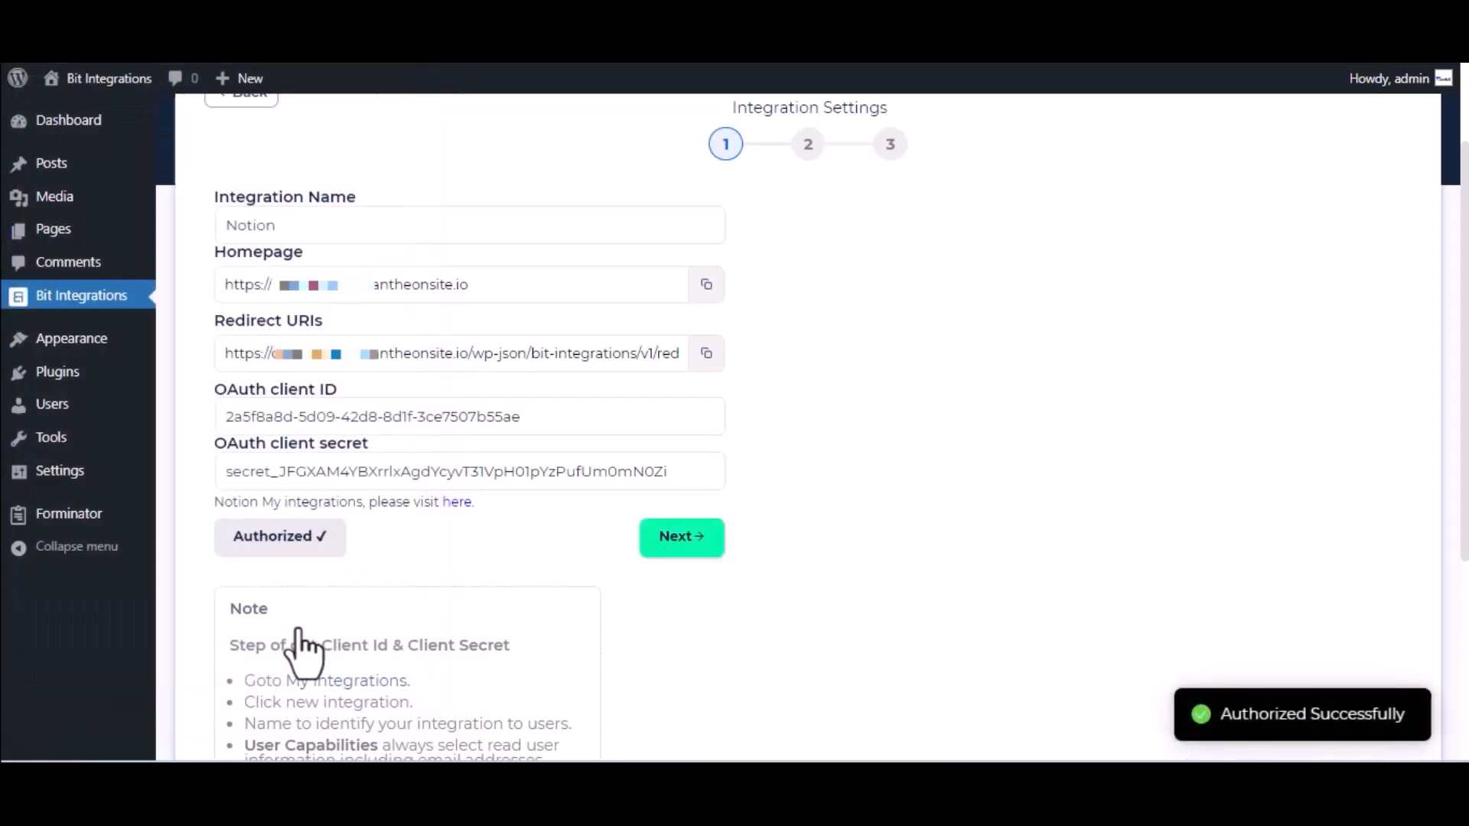
Step: Continue to the database settings, select the Journal database and map the form field Name-1 to the Notion field Name
click(711, 556)
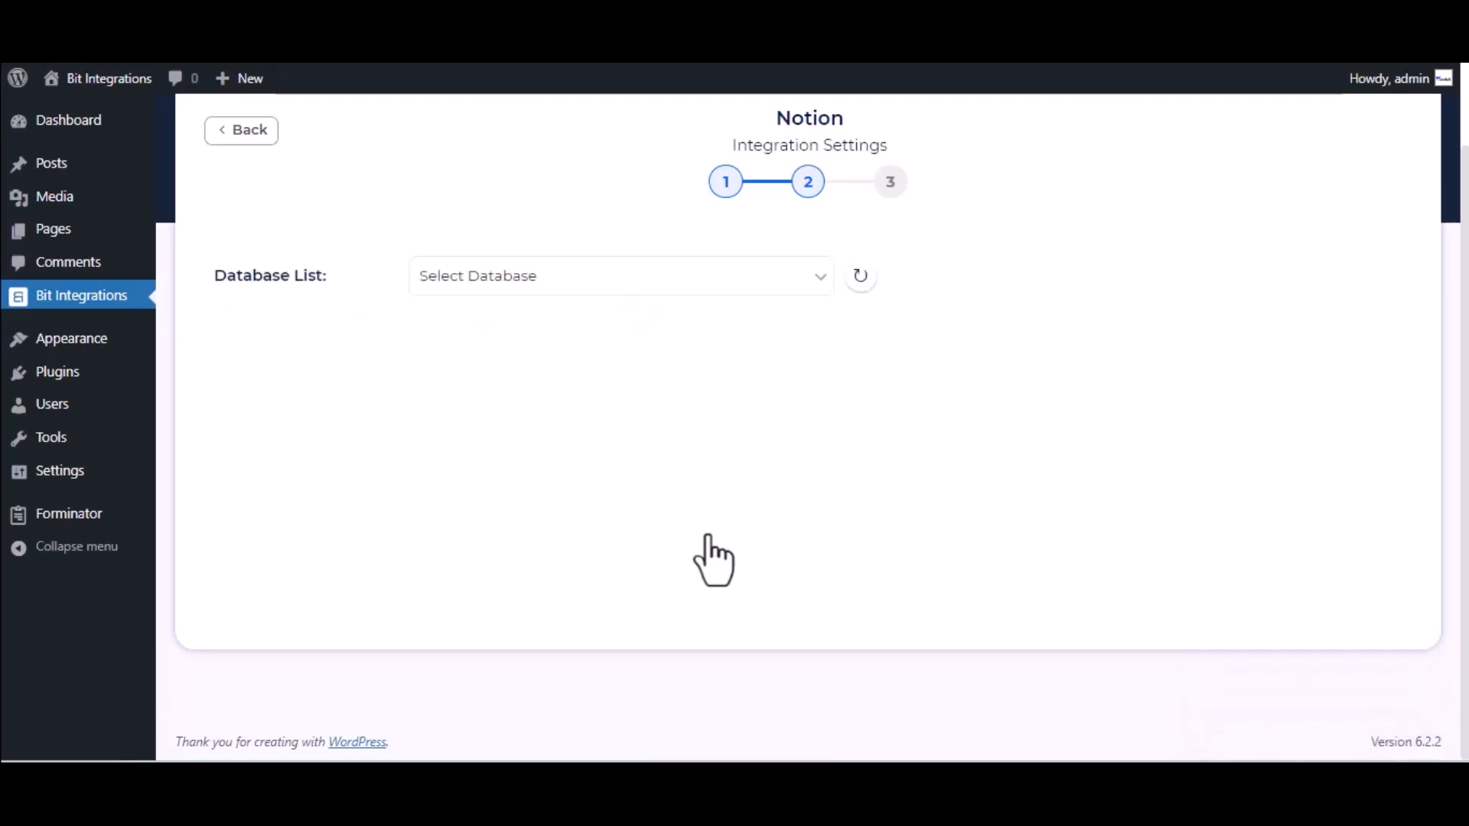
click(547, 282)
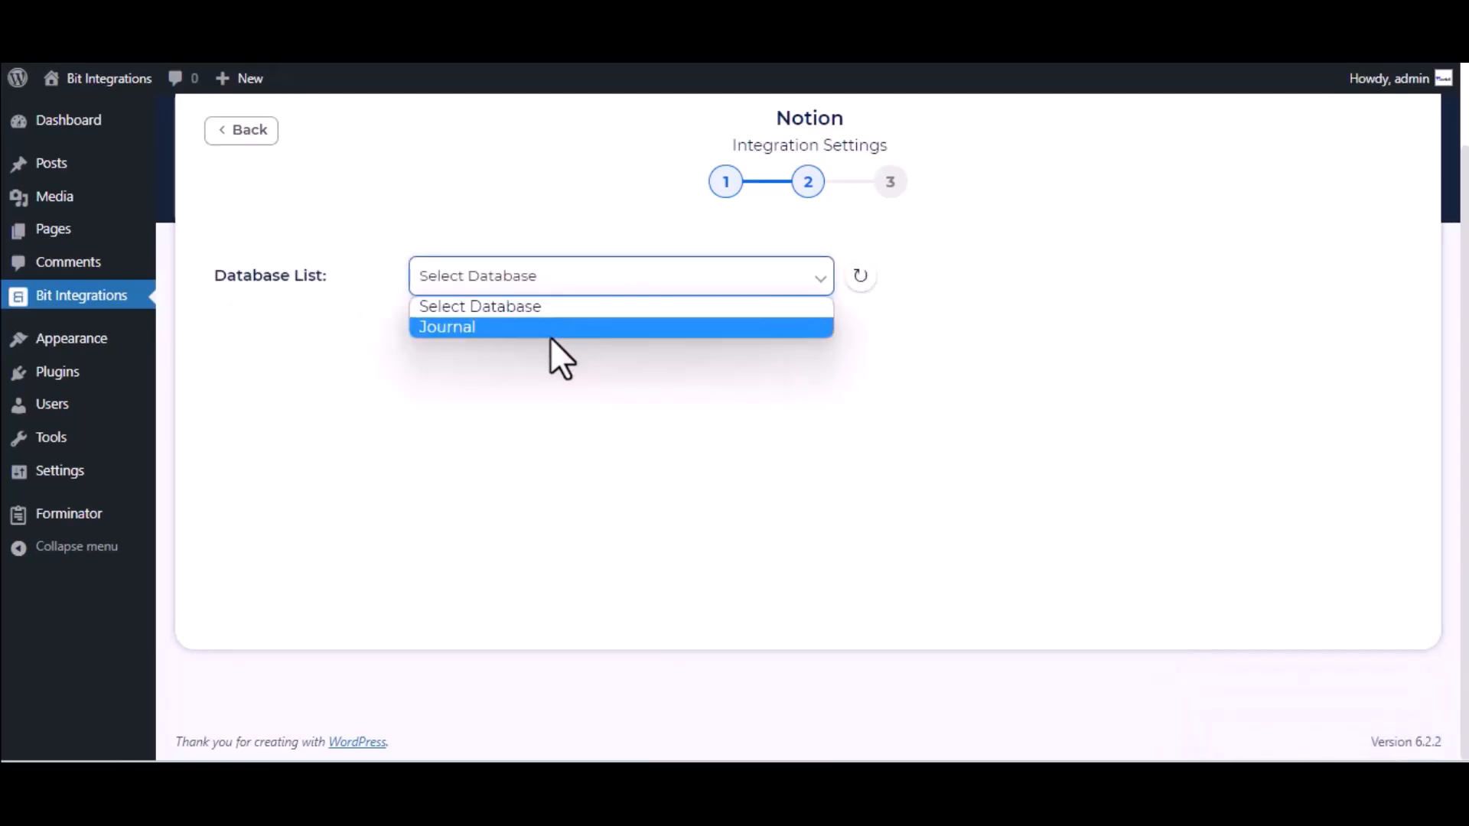
click(550, 335)
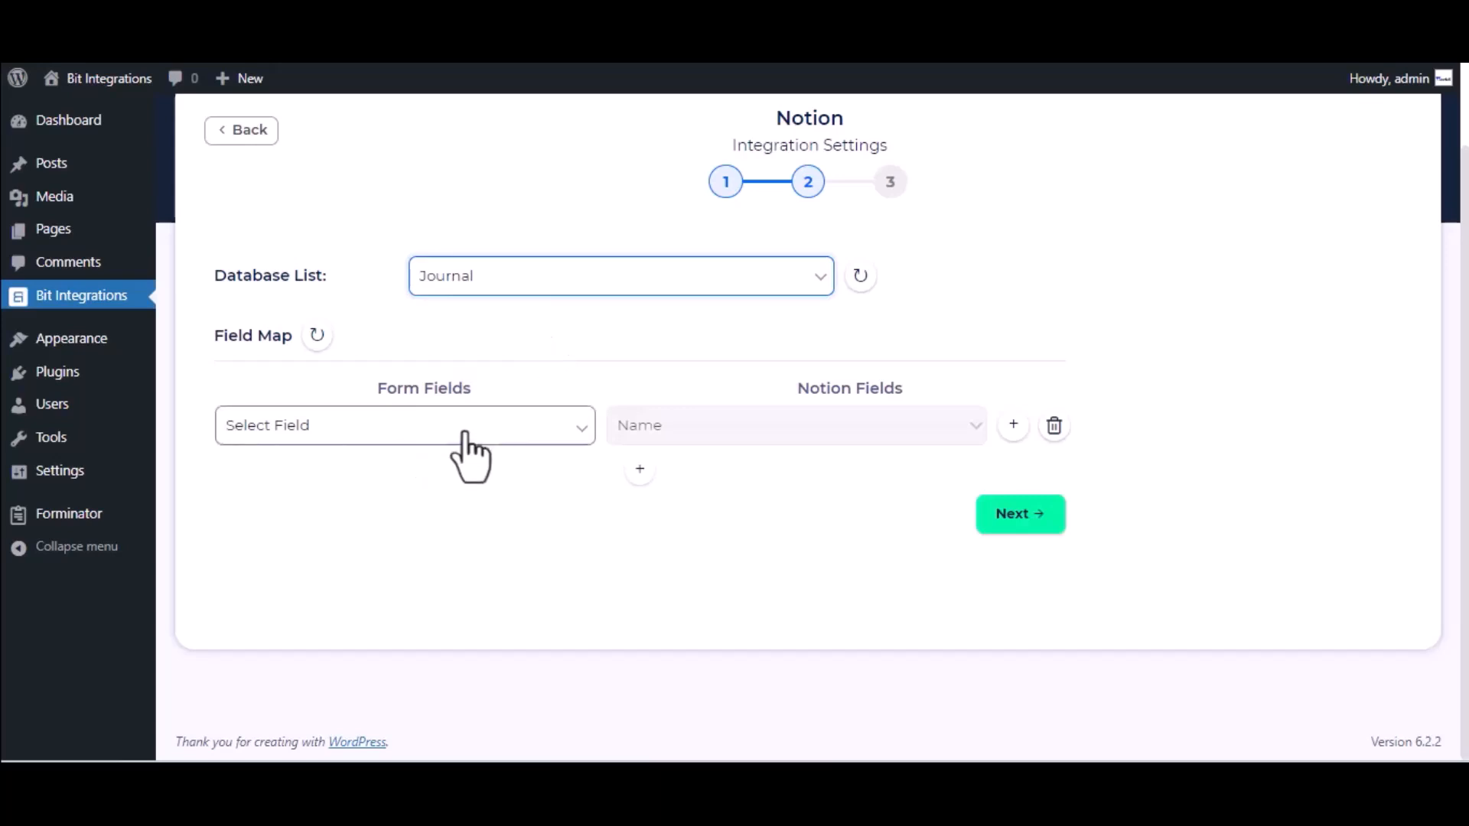
click(471, 430)
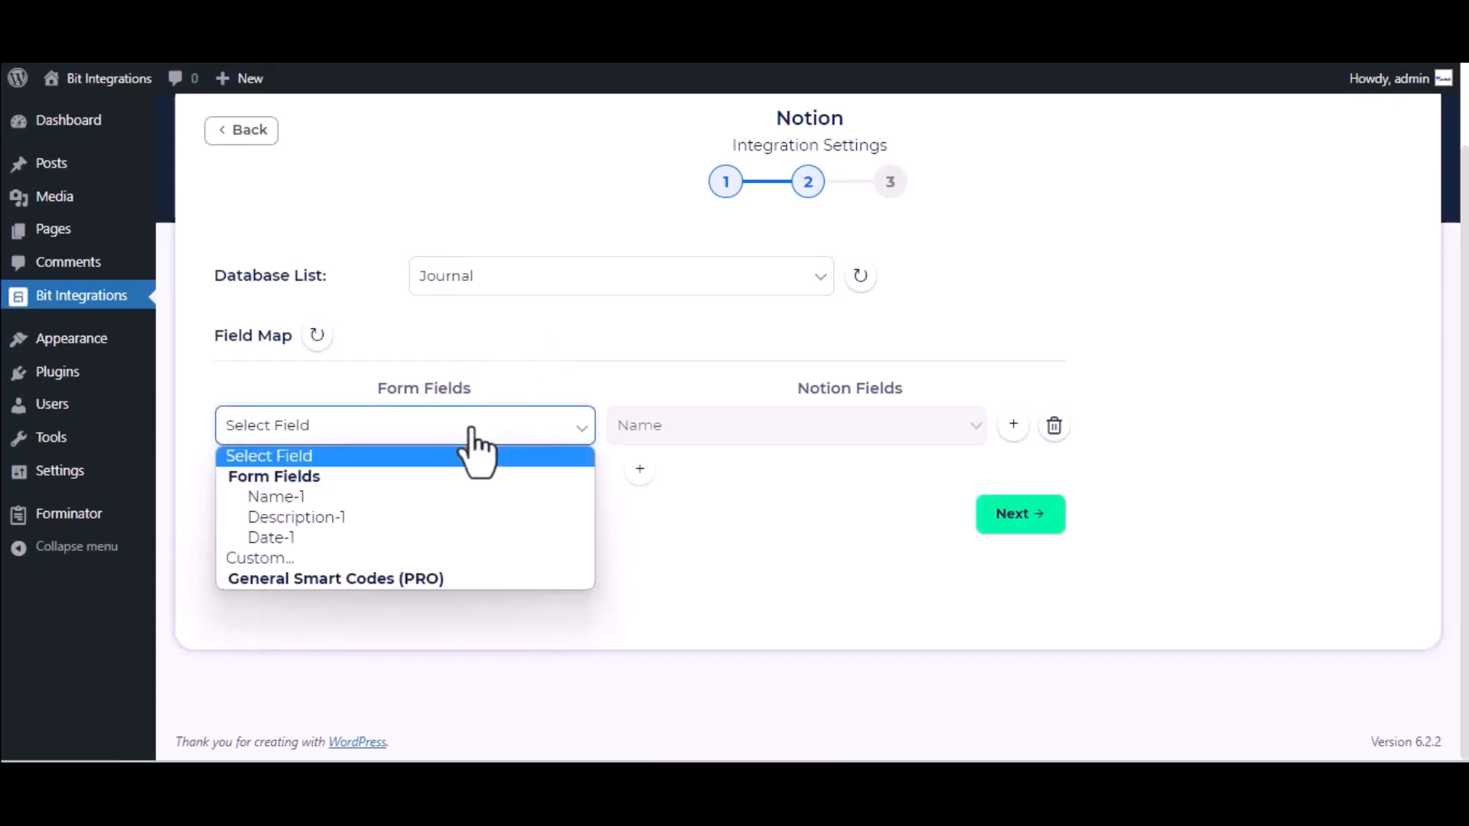
click(438, 503)
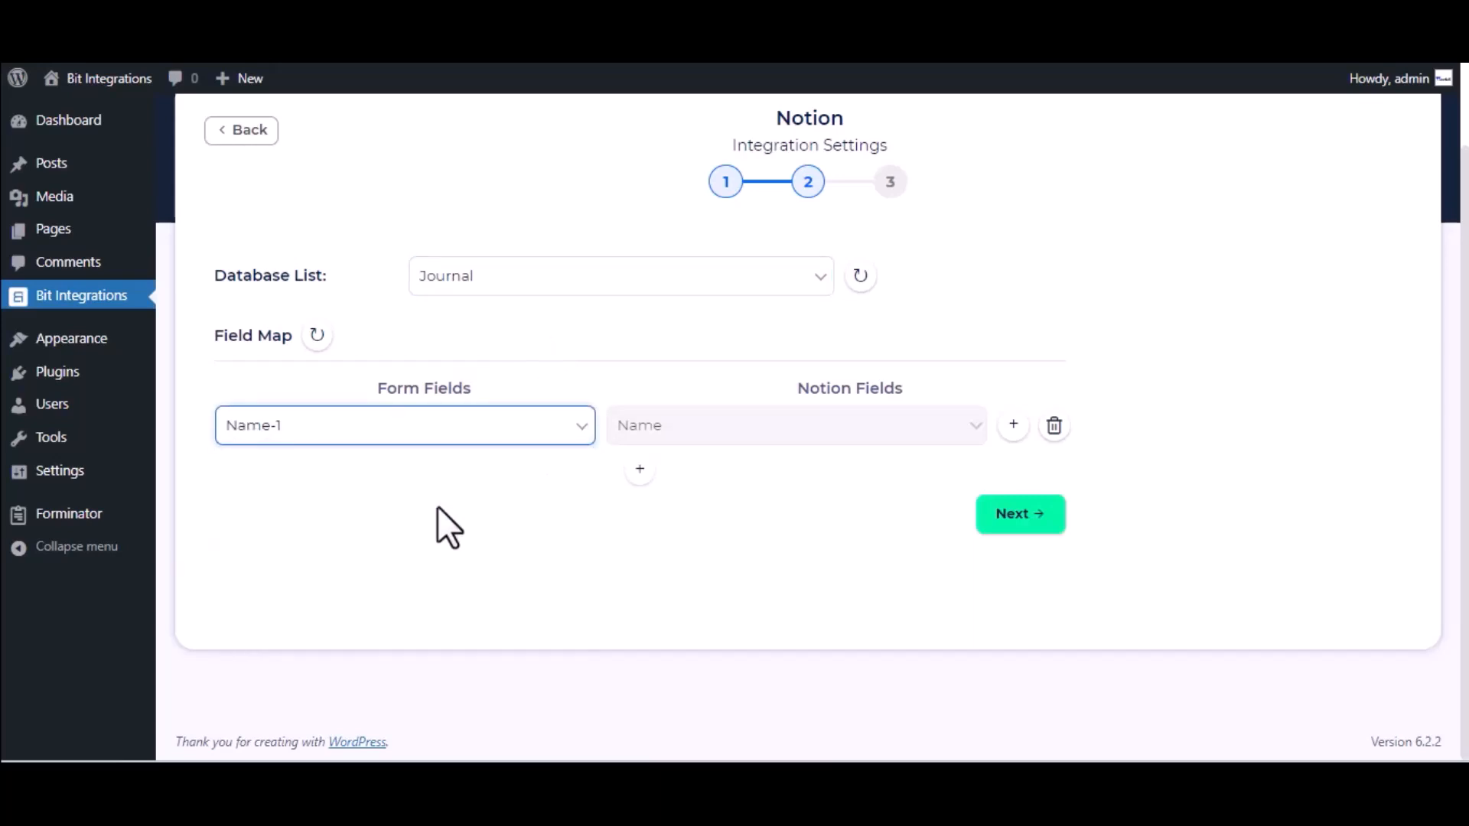
Step: Add a second field mapping from Description-1 to the Notion field Tags and finish the integration setup
click(641, 469)
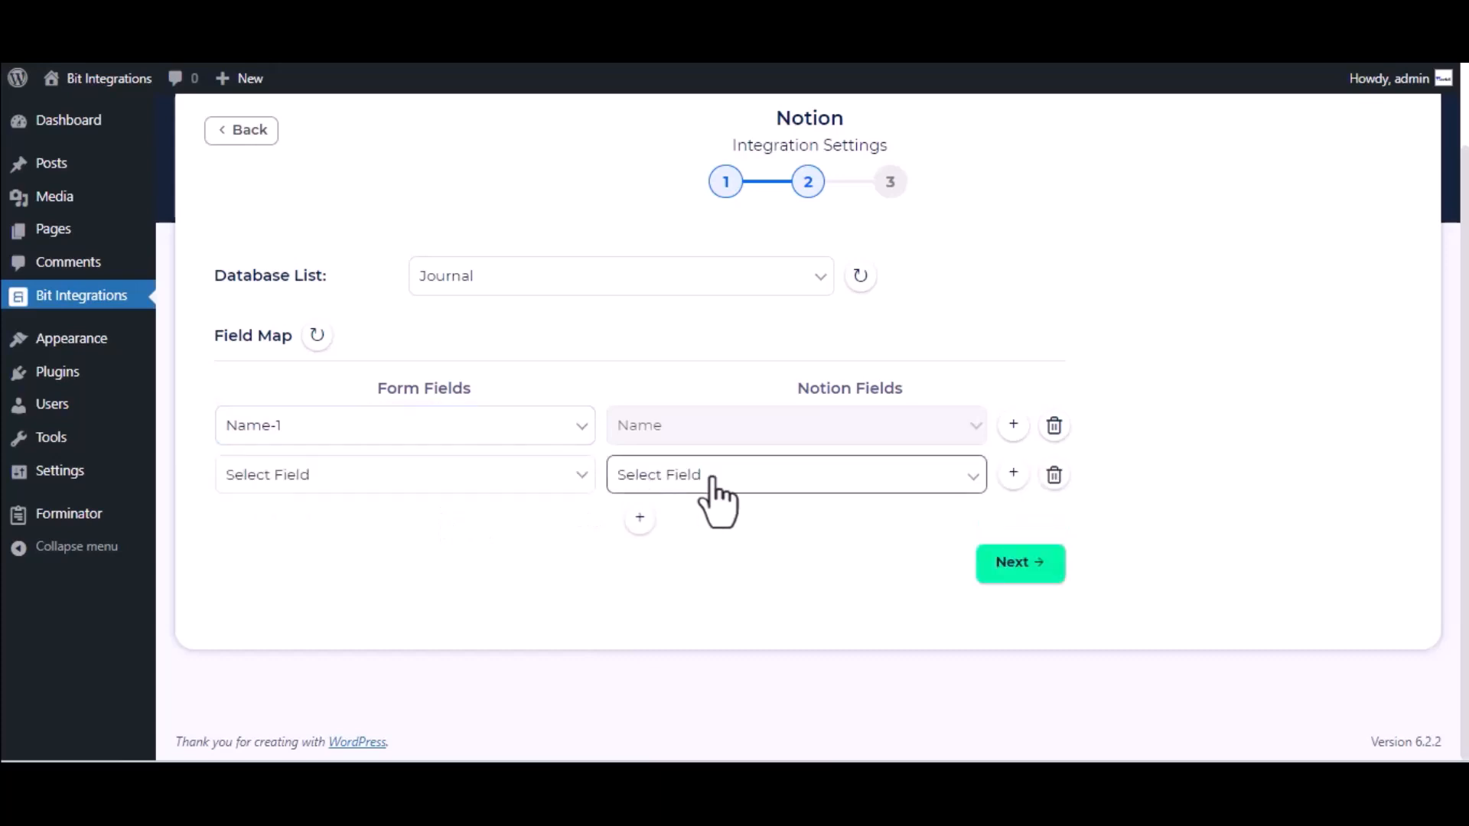
click(776, 481)
click(733, 524)
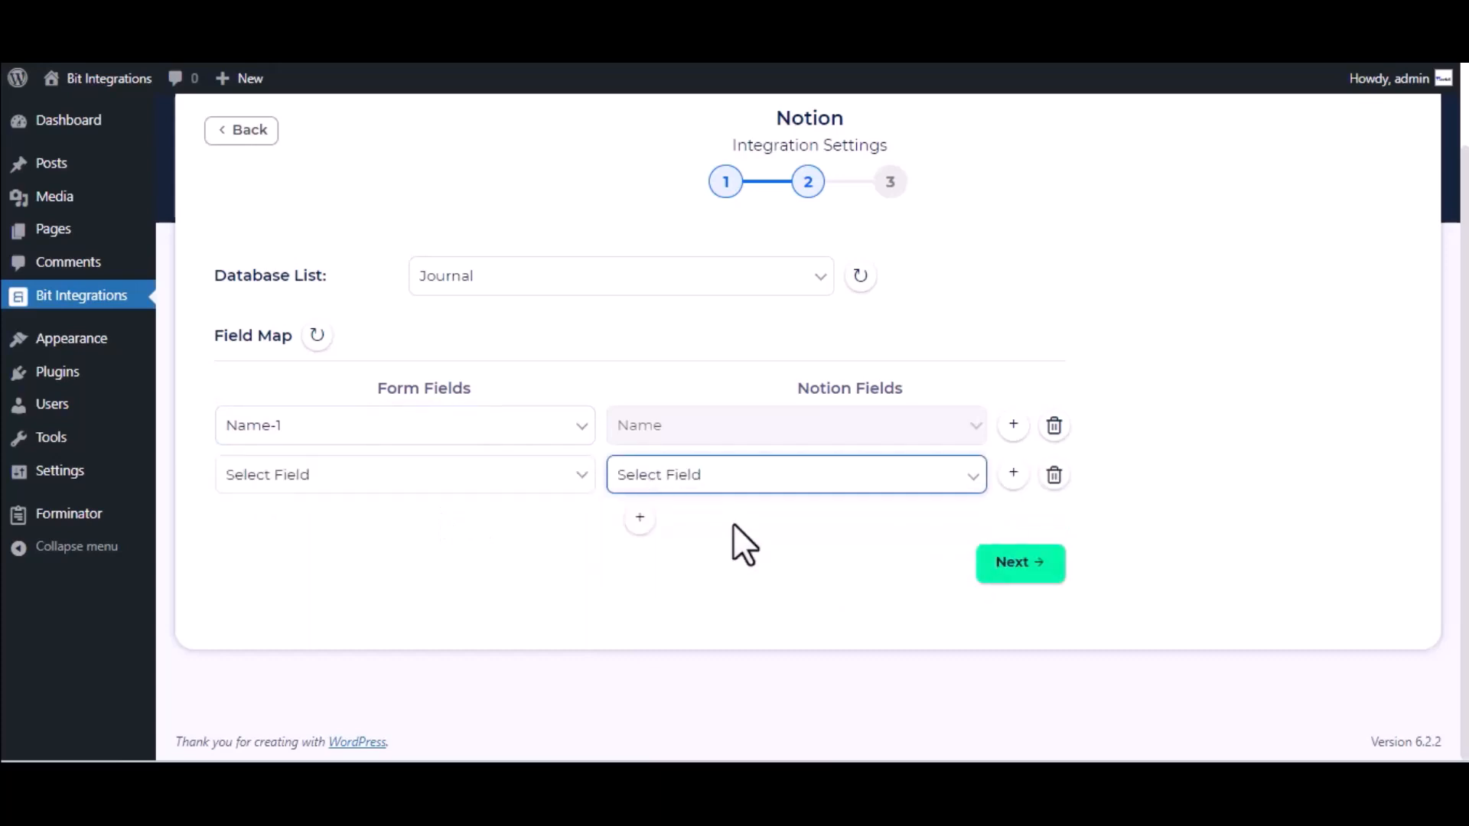
click(719, 486)
click(732, 524)
click(484, 482)
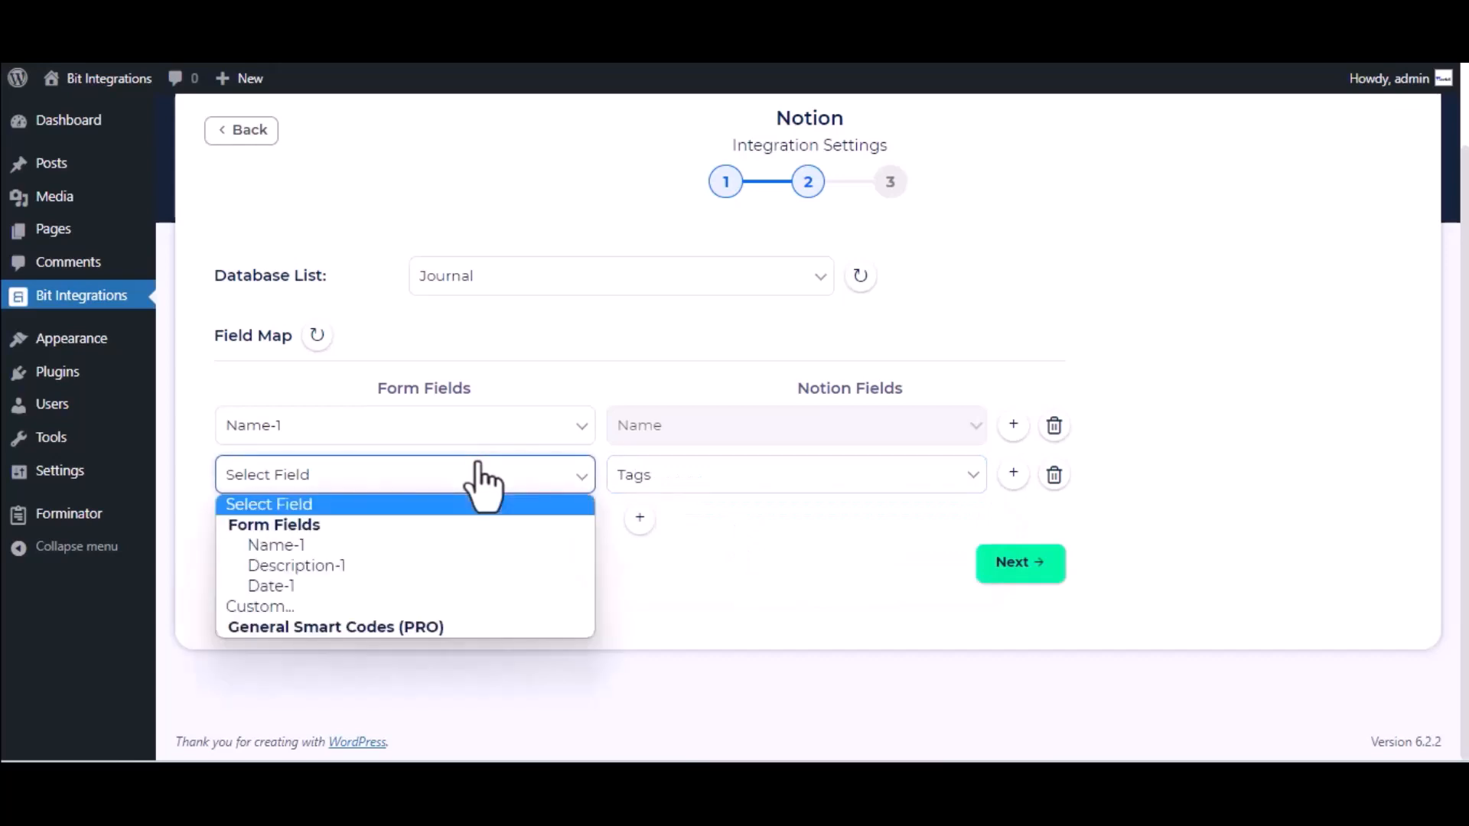
click(351, 570)
click(1023, 566)
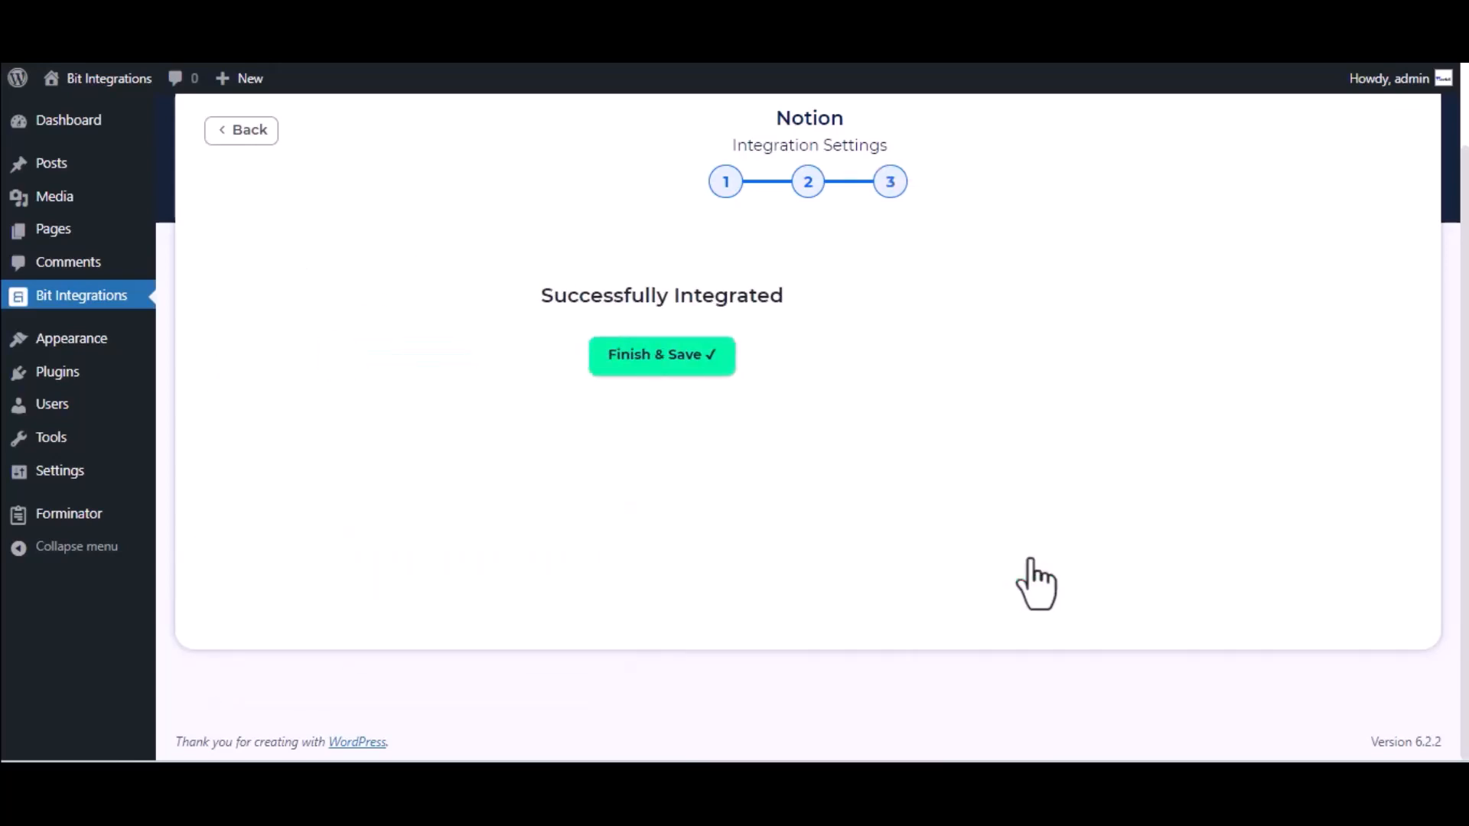
click(834, 375)
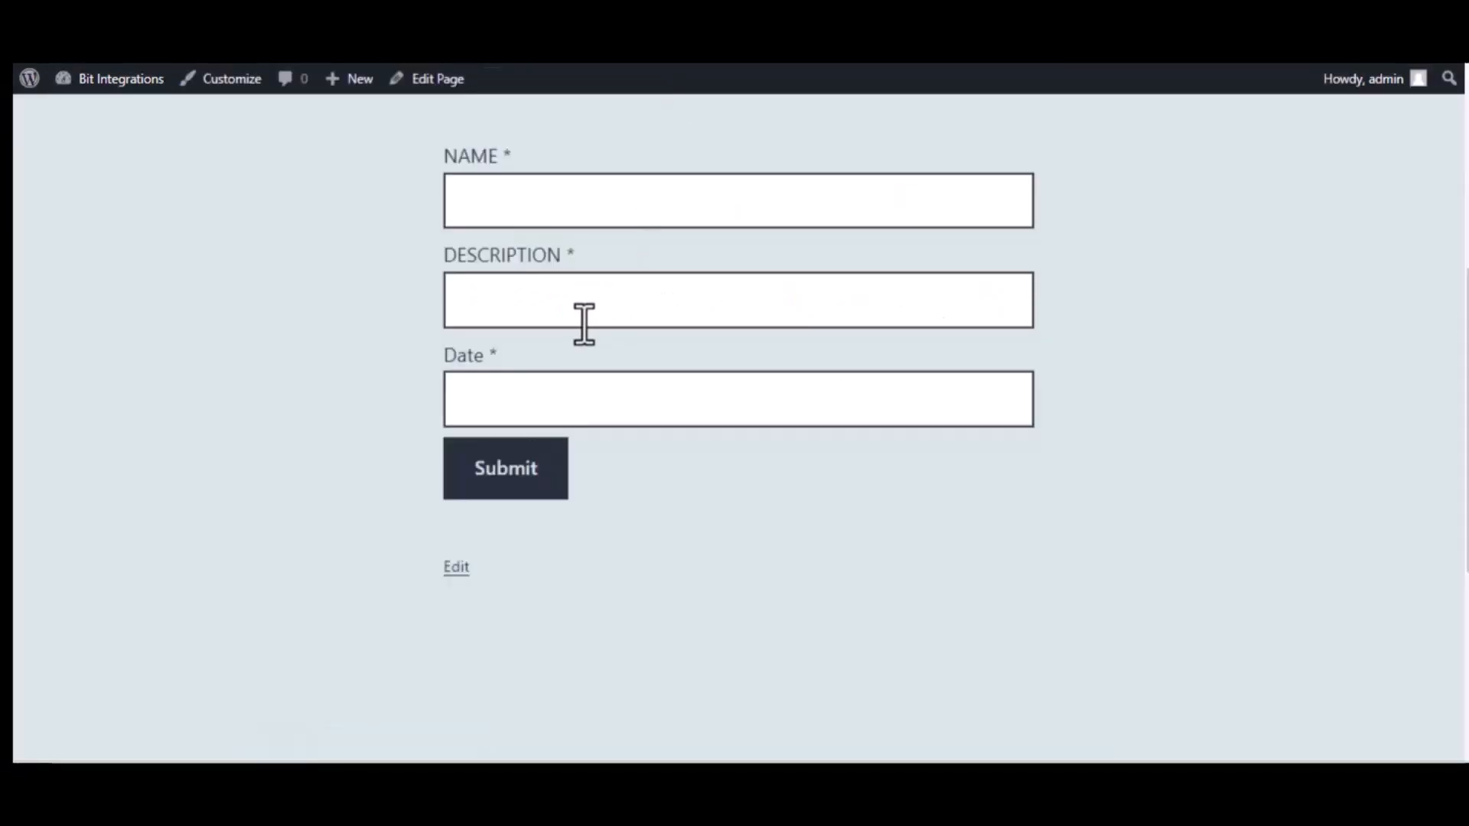
Step: Fill in the test form with the name "Bit Integrations" and the description "Welcome to Bit Integrations Plugin"
click(560, 205)
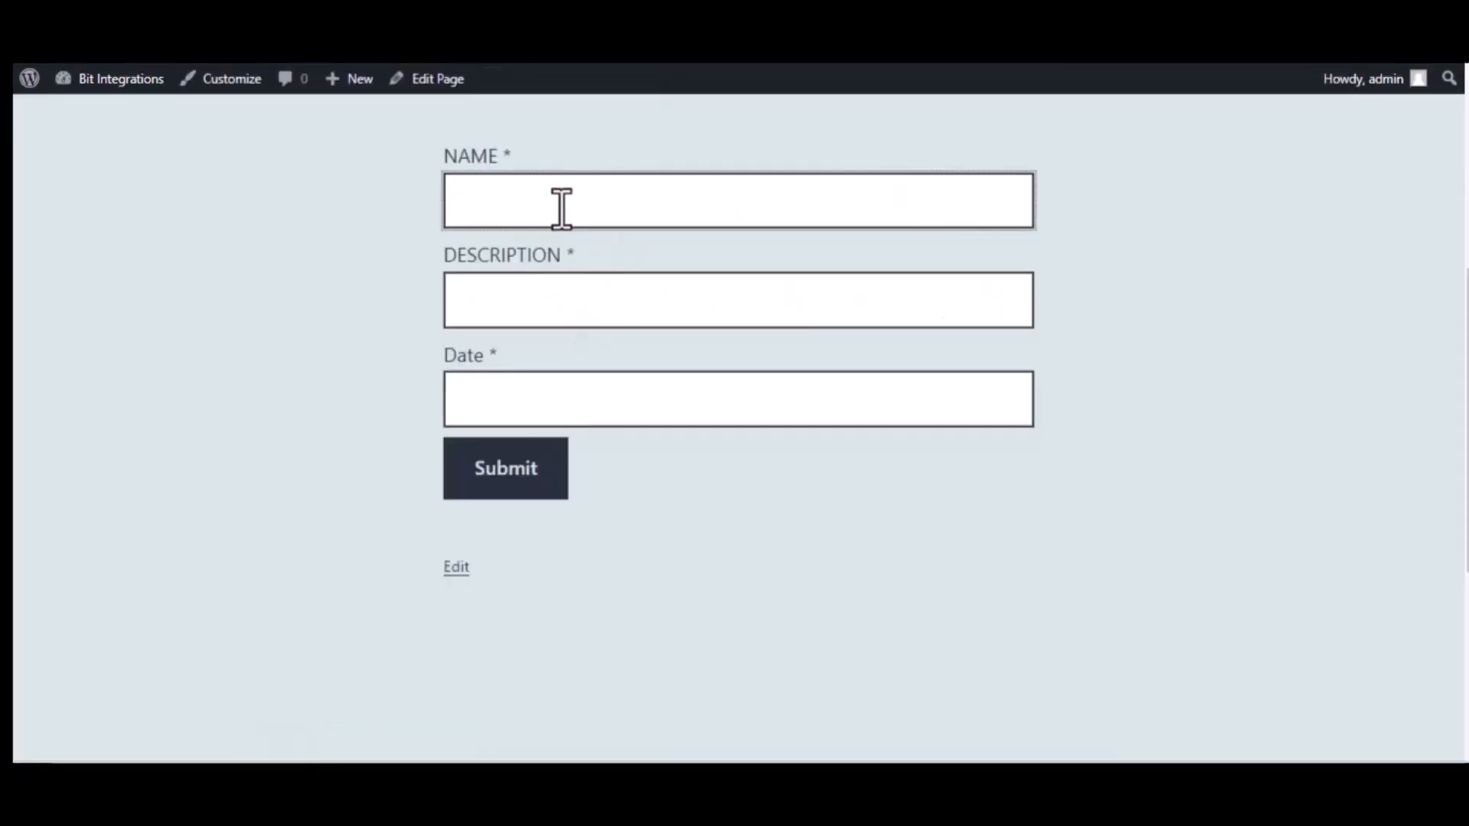
text(Bit Integrations)
click(582, 290)
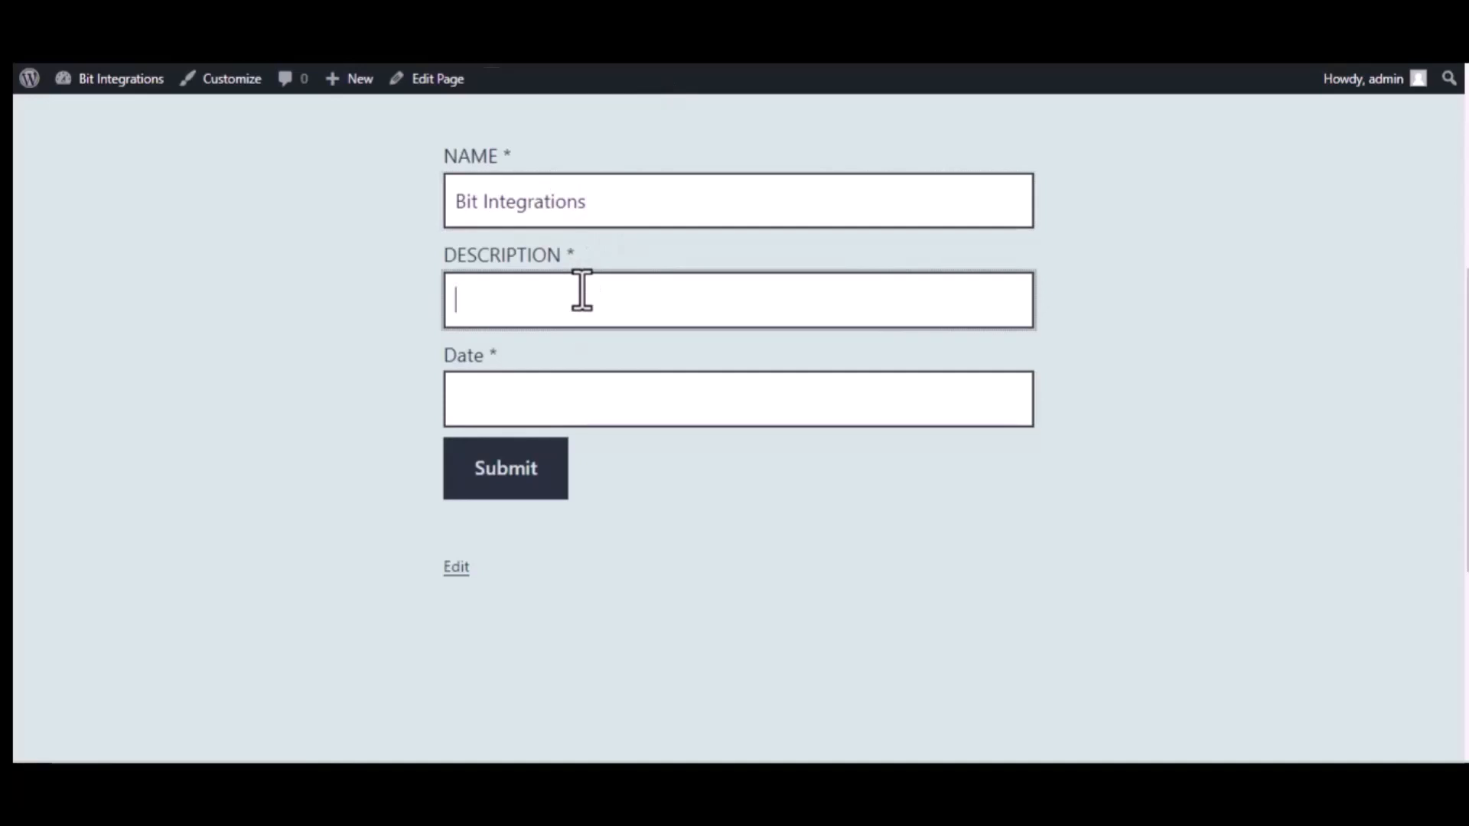
text(Welcome to Bi)
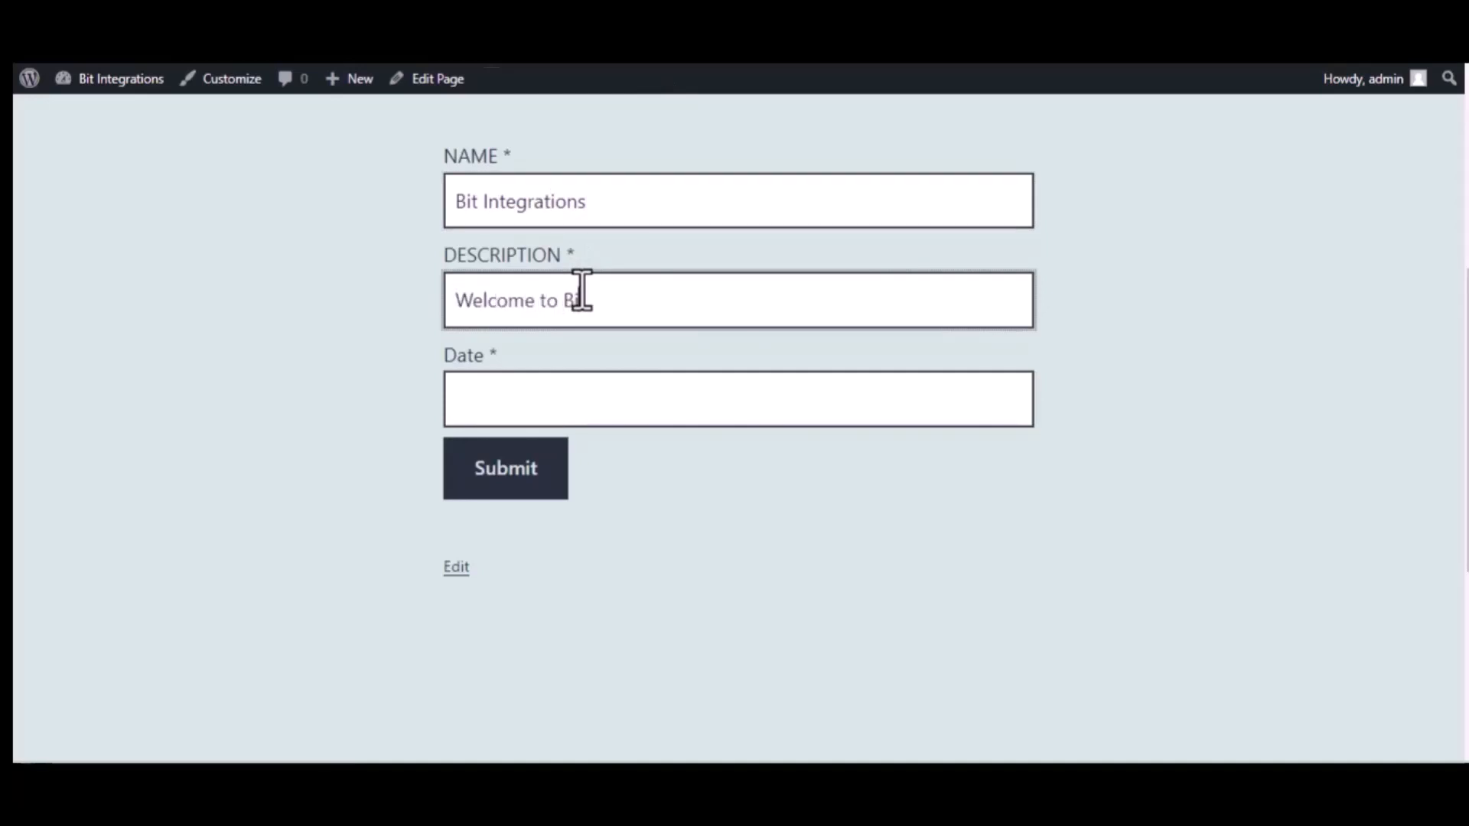
text(t Integrations Plugin)
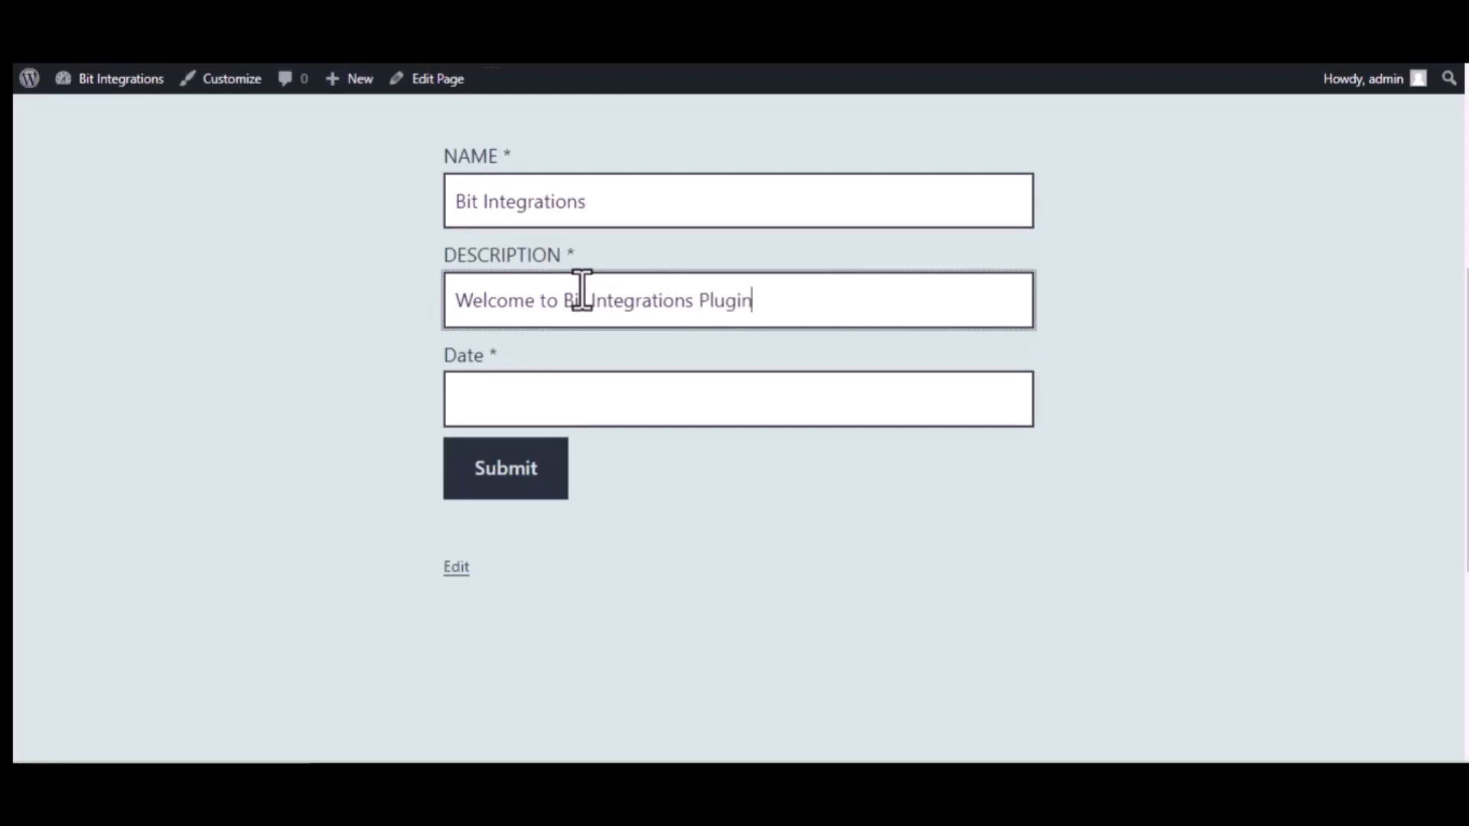
Step: Enter 09/22/2023 as the form's date and submit the form
click(611, 396)
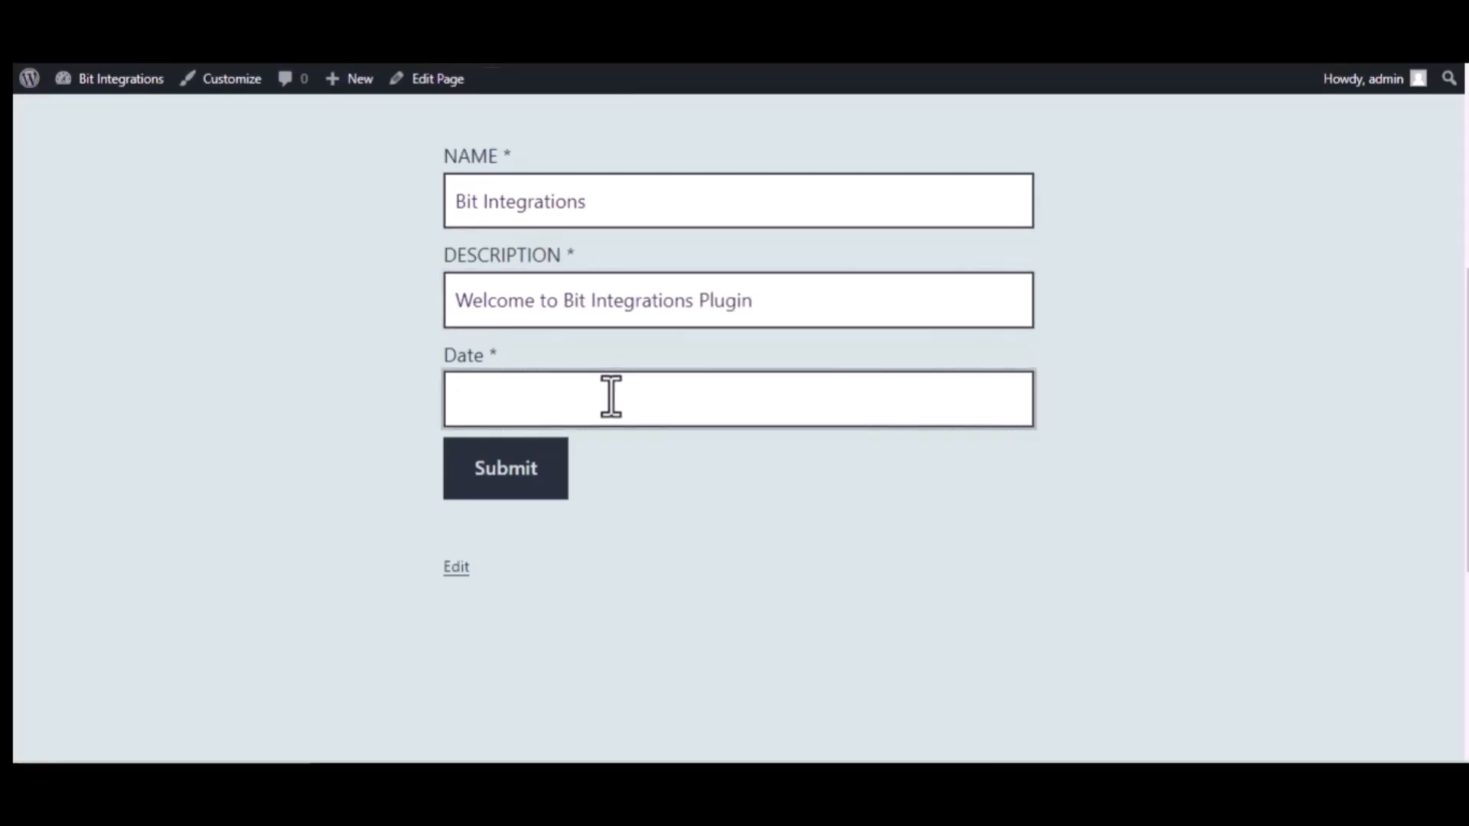
text(09/22)
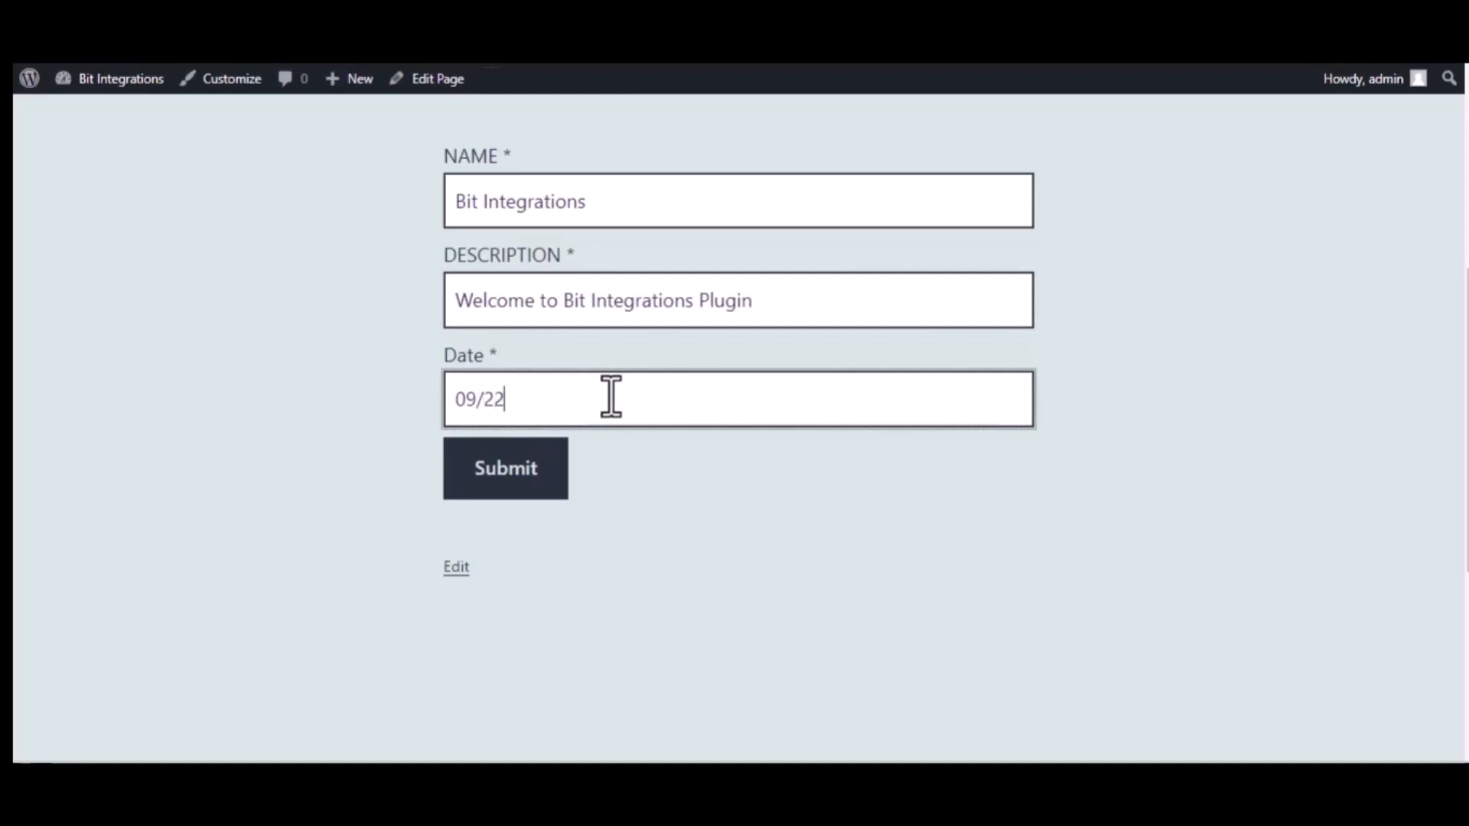
text(/2022)
click(511, 469)
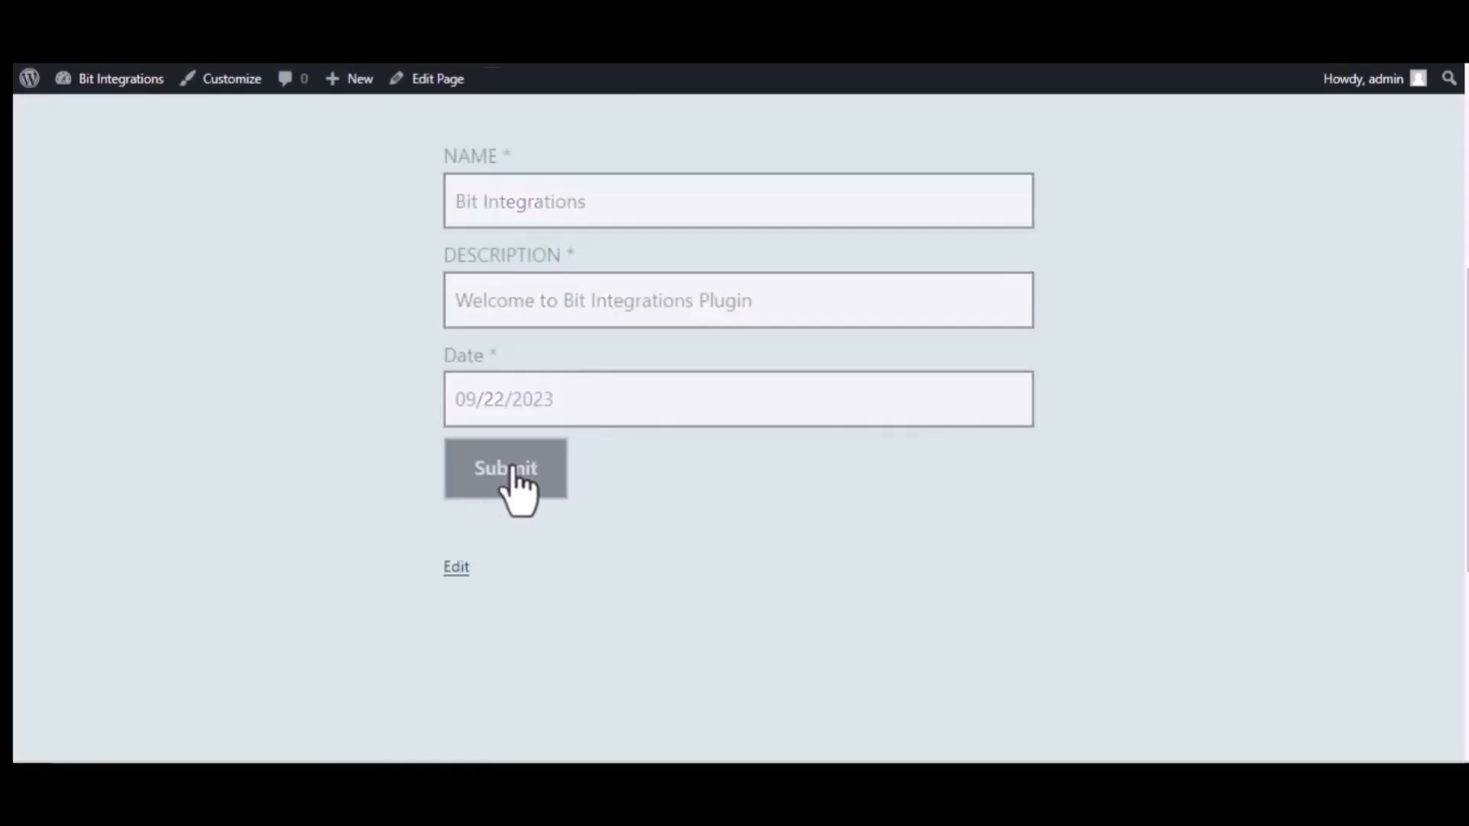